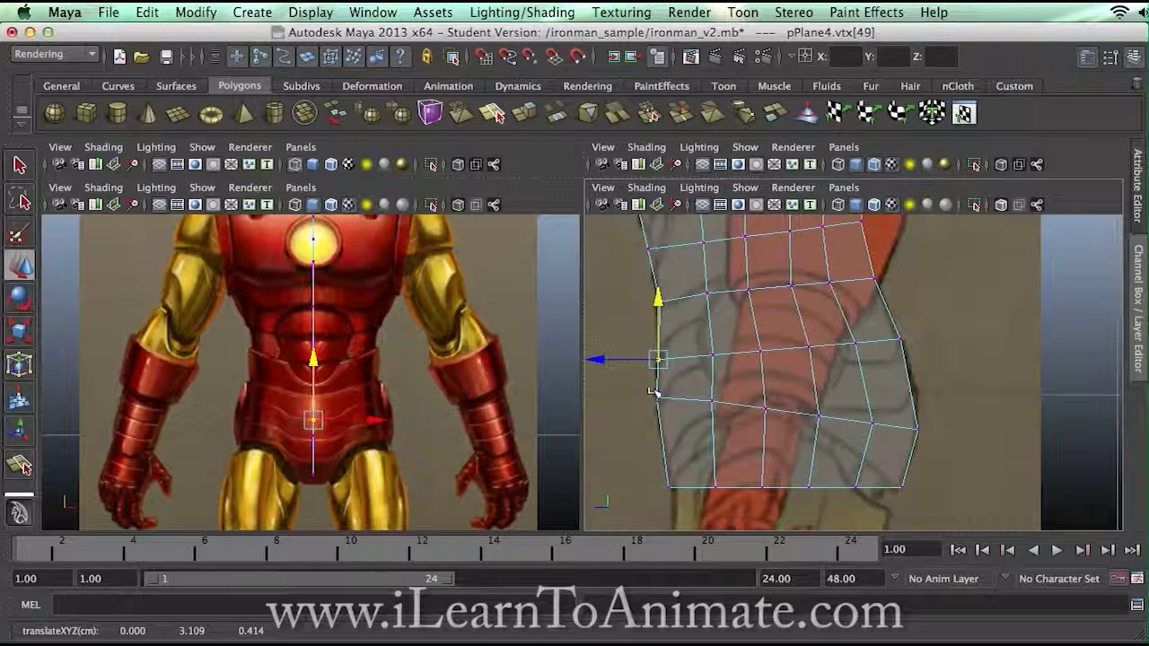
Lower the front-edge vertex in the row above the torso mesh's bottom edge and adjust the vertex beside it
{"action": "left_click_drag", "start_coordinate": [659, 345], "coordinate": [656, 367]}
{"action": "left_click", "coordinate": [711, 406]}
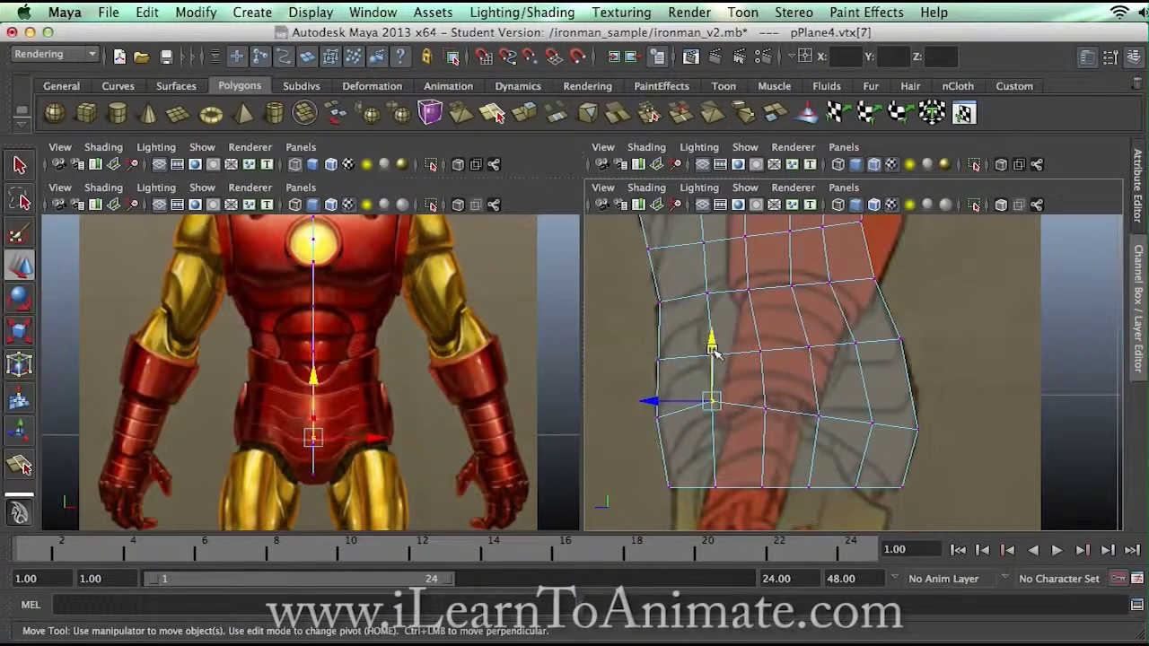
Raise the front vertices of the mesh row that runs along the top of the red forearm armour
{"action": "middle_click_drag", "start_coordinate": [750, 299], "coordinate": [821, 468], "text": "alt"}
{"action": "mouse_move", "coordinate": [777, 363]}
{"action": "middle_mouse_down", "text": "alt"}
{"action": "mouse_move", "coordinate": [785, 394]}
{"action": "mouse_move", "coordinate": [764, 409]}
{"action": "mouse_move", "coordinate": [763, 395]}
{"action": "middle_mouse_up", "text": "alt"}
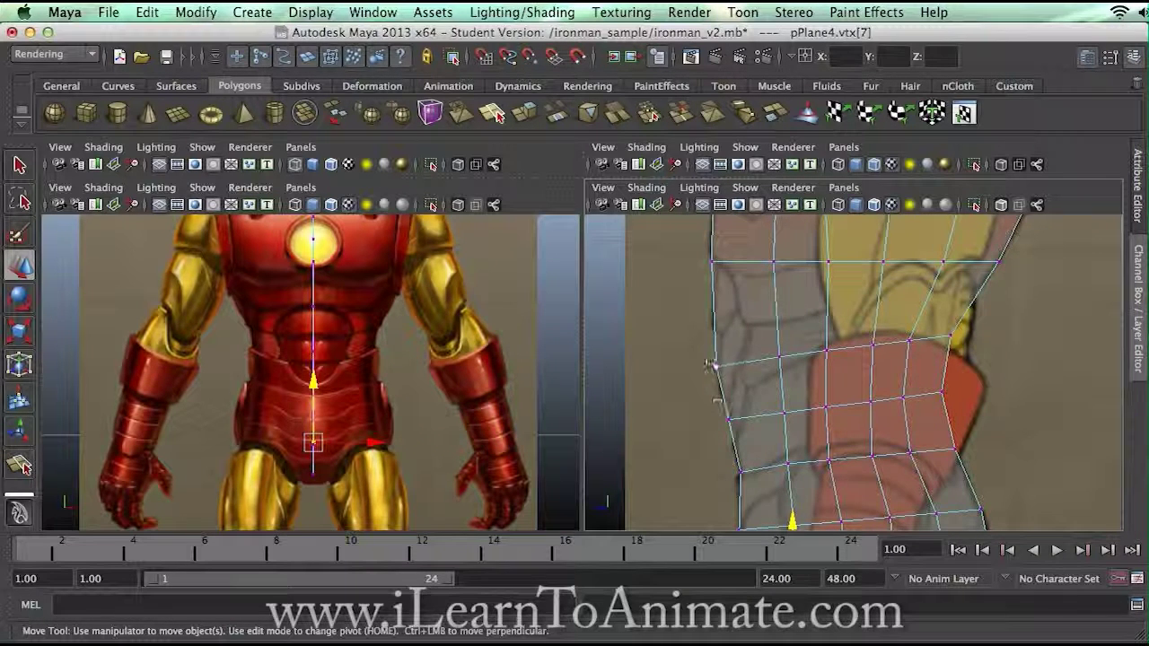
{"action": "left_click", "coordinate": [674, 329]}
{"action": "left_click_drag", "start_coordinate": [673, 329], "coordinate": [836, 387]}
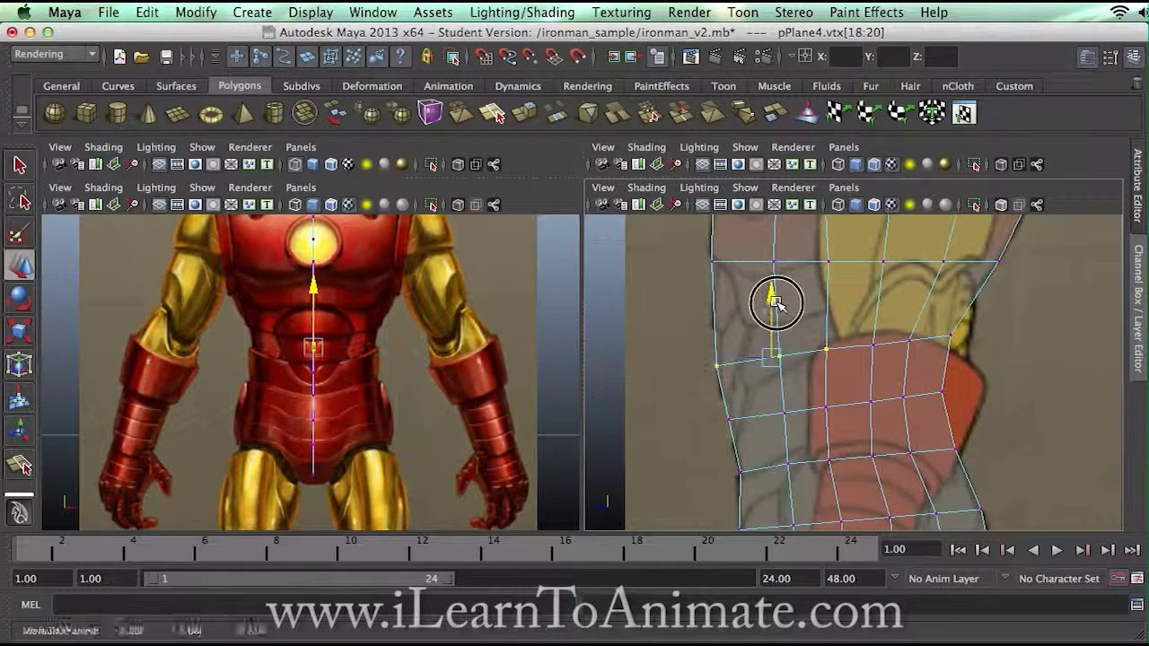
{"action": "left_click", "coordinate": [681, 321]}
{"action": "left_click_drag", "start_coordinate": [678, 319], "coordinate": [792, 395]}
{"action": "left_click_drag", "start_coordinate": [750, 301], "coordinate": [751, 288]}
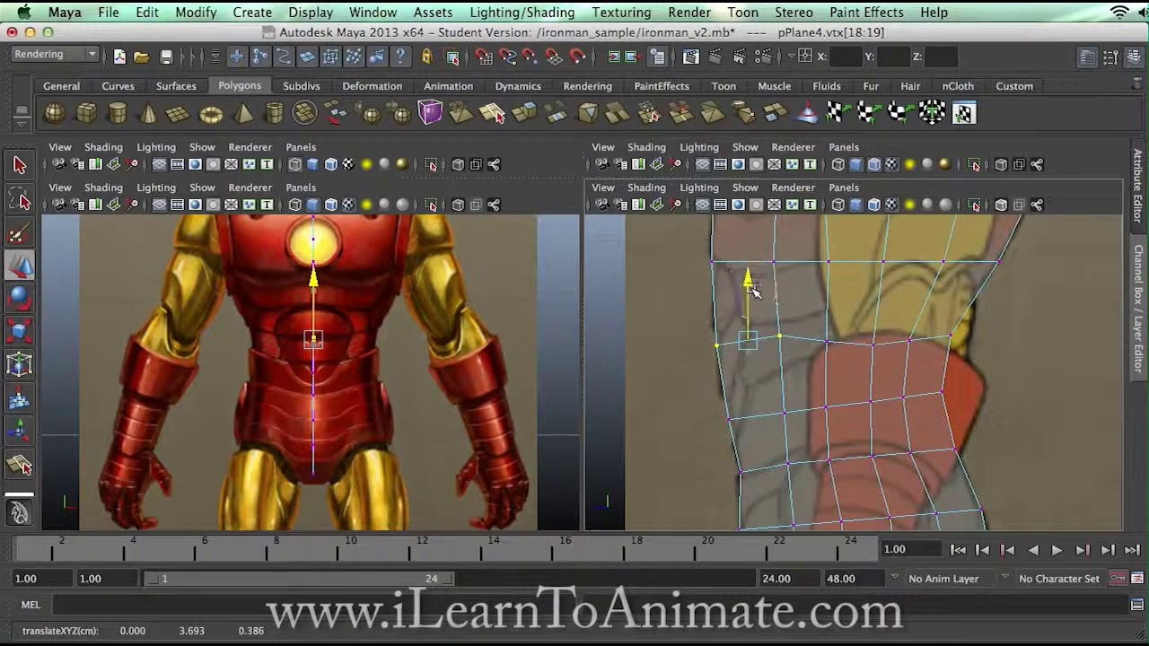
{"action": "left_click", "coordinate": [675, 312]}
{"action": "left_click_drag", "start_coordinate": [704, 322], "coordinate": [744, 374]}
{"action": "left_click_drag", "start_coordinate": [719, 295], "coordinate": [718, 285]}
Raise the front four vertices of the row just below the top edge of the forearm armour
{"action": "left_click_drag", "start_coordinate": [692, 390], "coordinate": [790, 431]}
{"action": "left_click_drag", "start_coordinate": [697, 381], "coordinate": [889, 443]}
{"action": "left_click_drag", "start_coordinate": [801, 353], "coordinate": [802, 332]}
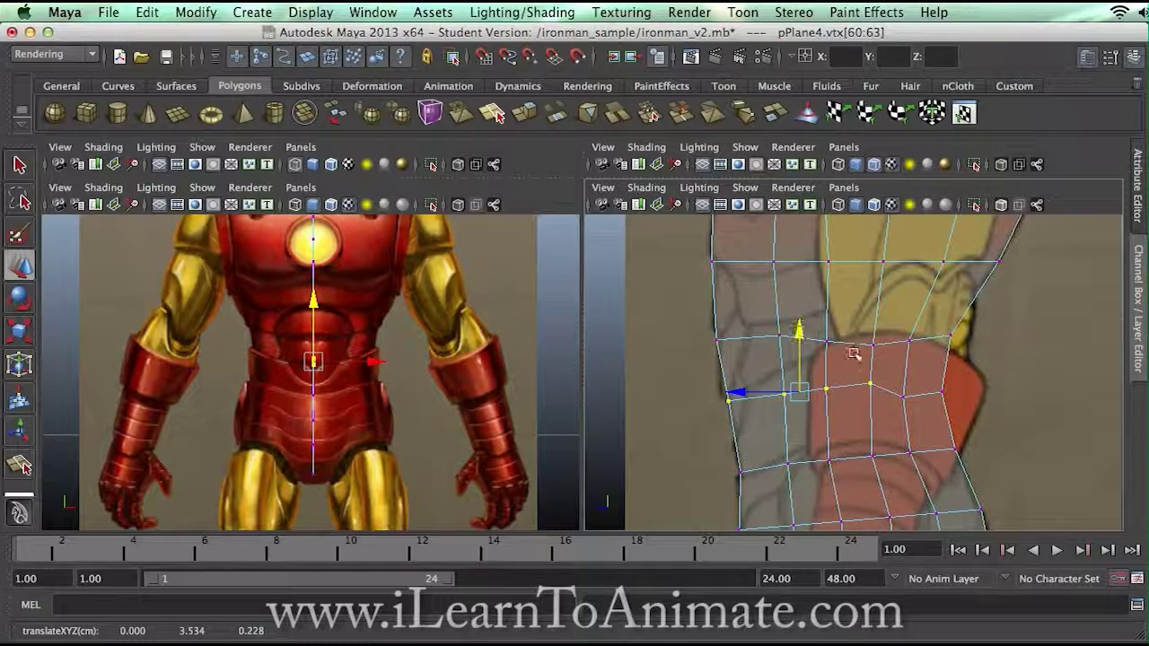
Raise the middle vertices of the waist row crossing the lower edge of the red forearm cuff
{"action": "middle_click_drag", "start_coordinate": [880, 422], "coordinate": [829, 407], "text": "alt"}
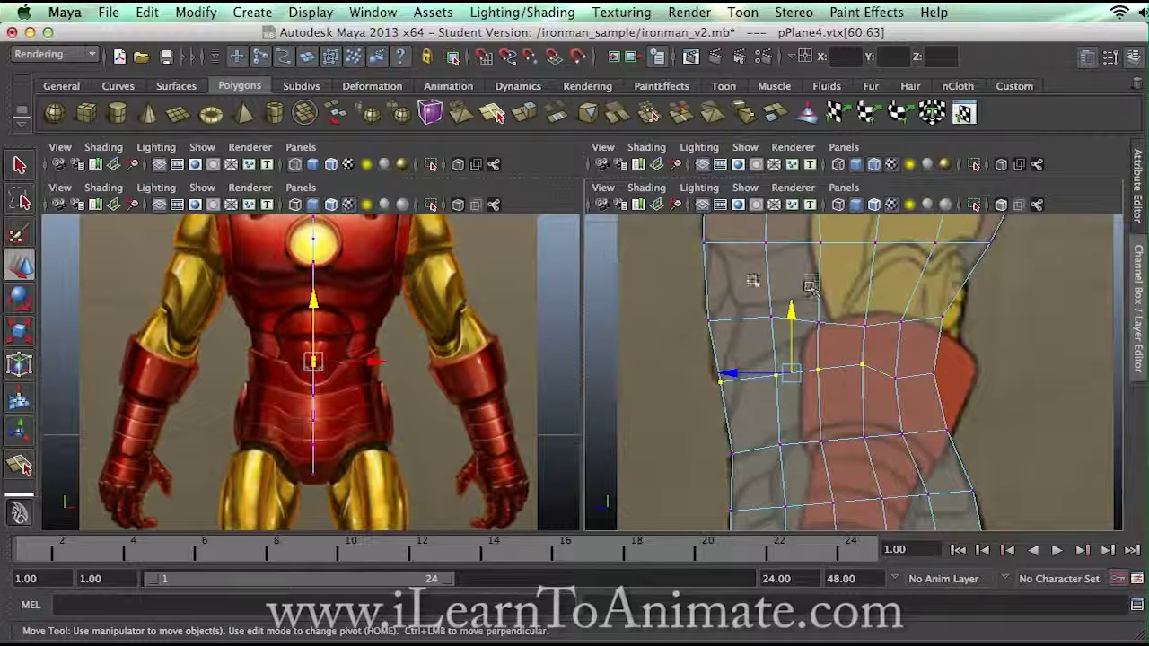
{"action": "left_click_drag", "start_coordinate": [770, 425], "coordinate": [852, 489]}
{"action": "left_click_drag", "start_coordinate": [805, 389], "coordinate": [881, 453]}
{"action": "left_click", "coordinate": [851, 412]}
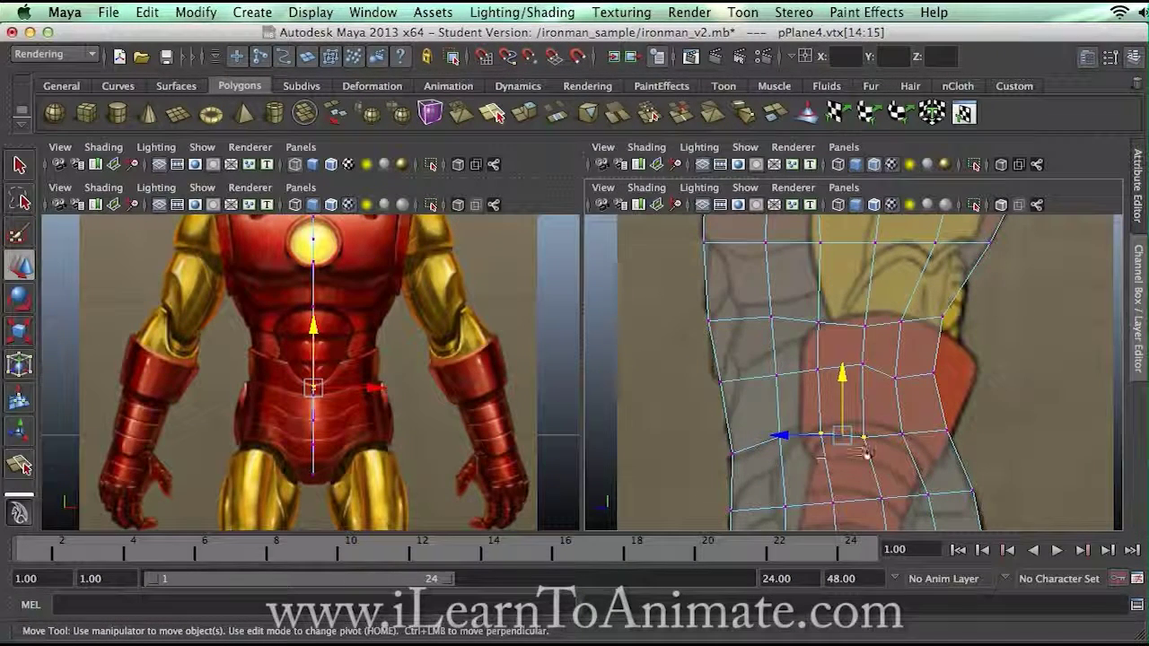
{"action": "left_click_drag", "start_coordinate": [842, 379], "coordinate": [842, 367]}
{"action": "left_click", "coordinate": [949, 424]}
{"action": "left_click_drag", "start_coordinate": [853, 412], "coordinate": [919, 452]}
{"action": "left_click_drag", "start_coordinate": [887, 384], "coordinate": [887, 370]}
Raise the rearmost interior vertex of the waist row slightly and shift it toward the back
{"action": "left_click", "coordinate": [955, 424]}
{"action": "left_click_drag", "start_coordinate": [894, 409], "coordinate": [913, 438]}
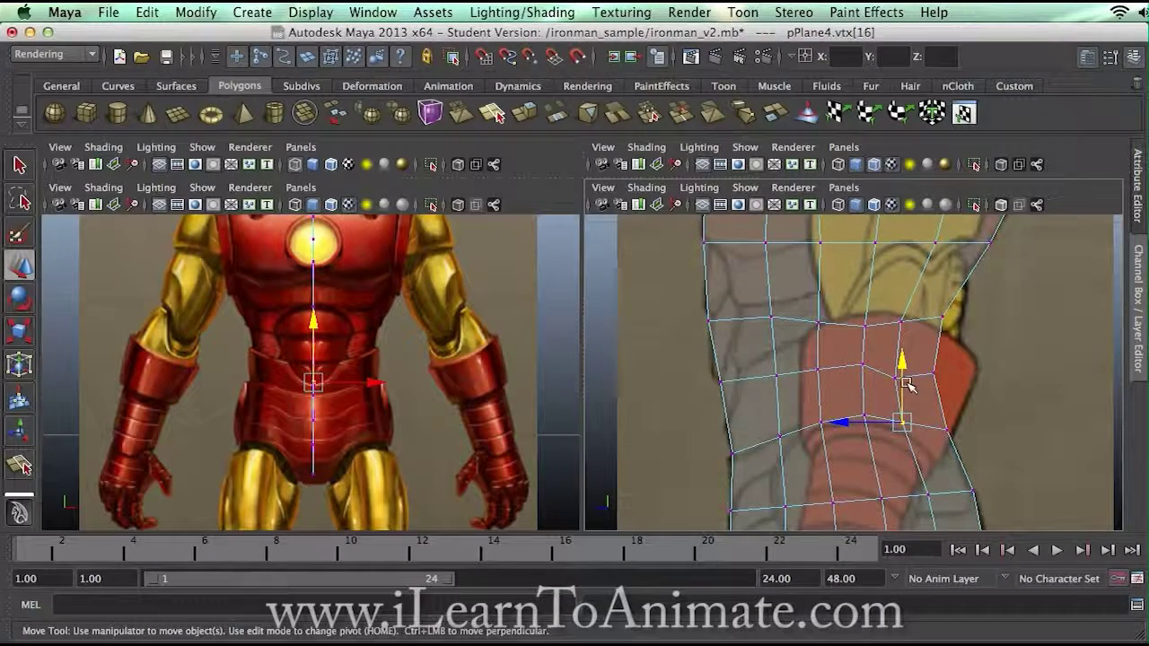
{"action": "left_click", "coordinate": [905, 366]}
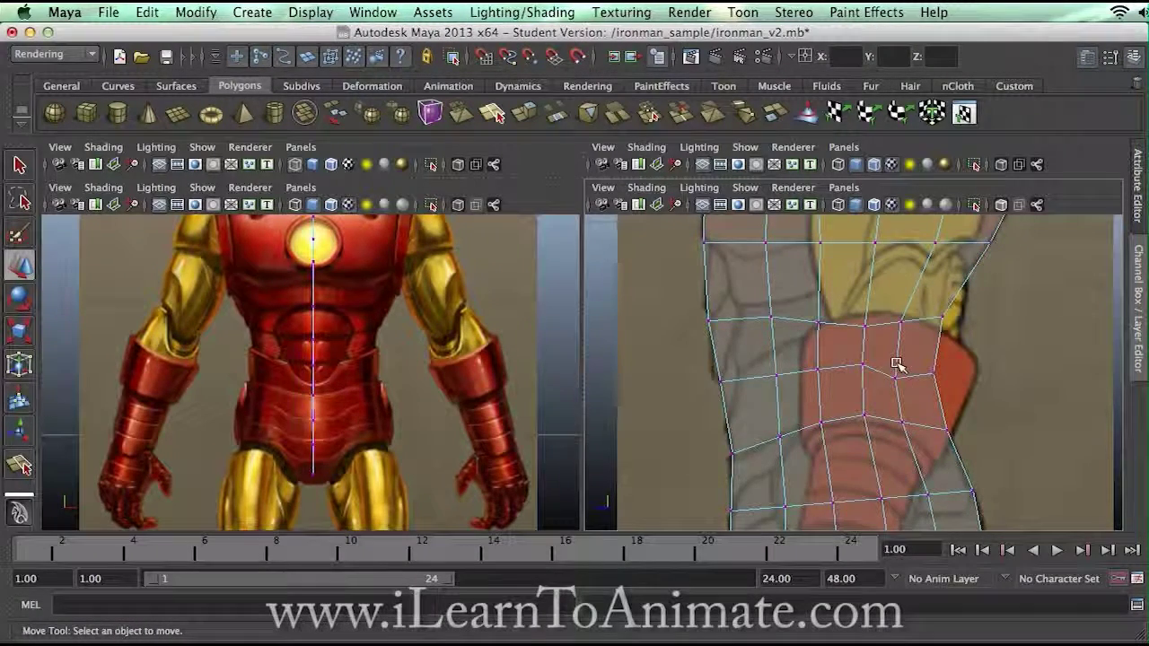
{"action": "key", "text": "super+z"}
{"action": "left_click_drag", "start_coordinate": [904, 363], "coordinate": [904, 360]}
{"action": "left_click_drag", "start_coordinate": [852, 417], "coordinate": [848, 416]}
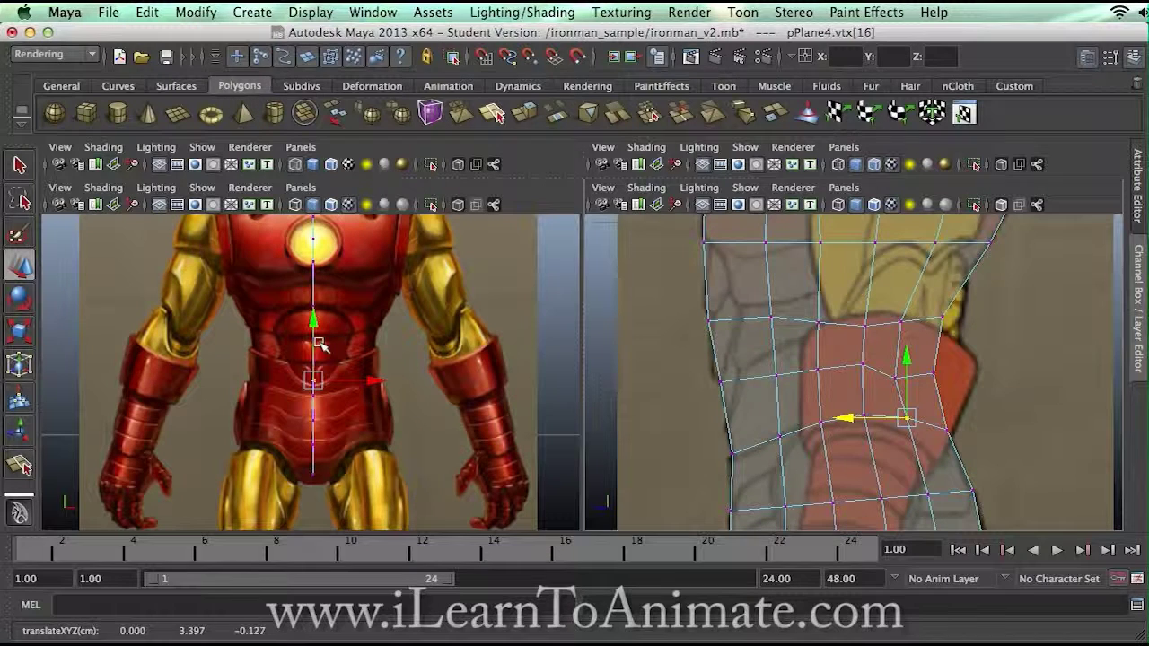
Raise the four interior vertices of the row crossing the upper forearm armour to curve it upward
{"action": "middle_click_drag", "start_coordinate": [970, 348], "coordinate": [971, 392], "text": "alt"}
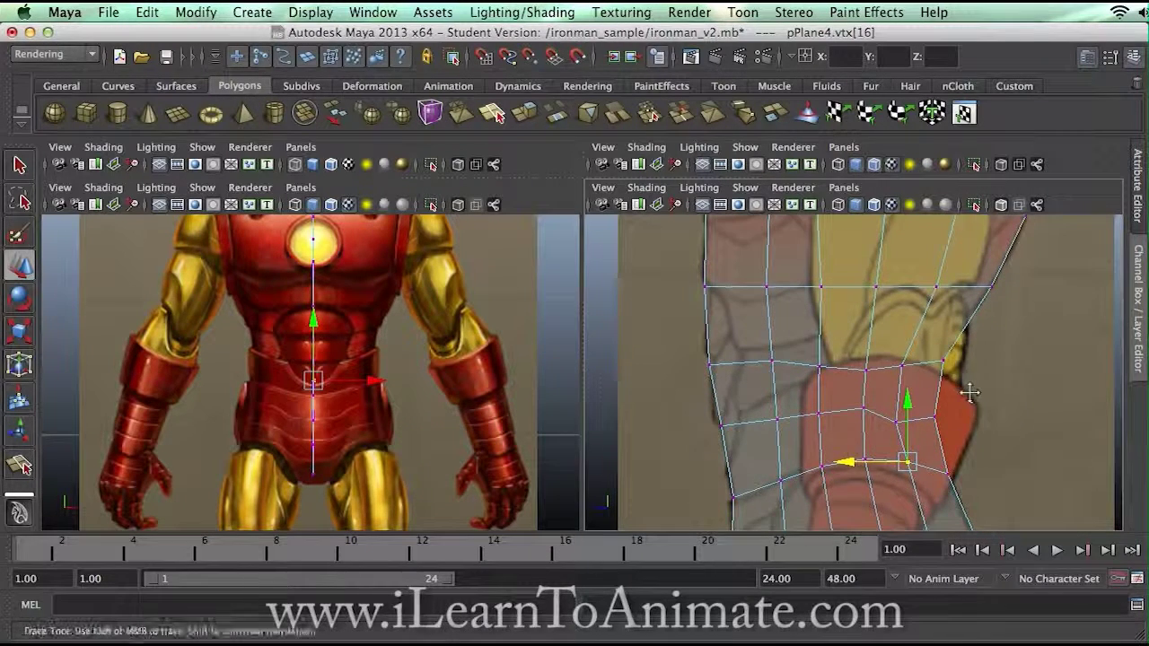
{"action": "left_click", "coordinate": [971, 392]}
{"action": "left_click_drag", "start_coordinate": [768, 404], "coordinate": [794, 446]}
{"action": "left_click_drag", "start_coordinate": [801, 397], "coordinate": [920, 449], "text": "shift"}
{"action": "left_click_drag", "start_coordinate": [836, 356], "coordinate": [835, 332]}
Raise the interior vertices of the row above the forearm armour, lifting the middle ones further to form an arch
{"action": "left_click", "coordinate": [884, 314]}
{"action": "left_click_drag", "start_coordinate": [738, 346], "coordinate": [931, 372]}
{"action": "left_click_drag", "start_coordinate": [833, 310], "coordinate": [838, 292]}
{"action": "left_click", "coordinate": [864, 325]}
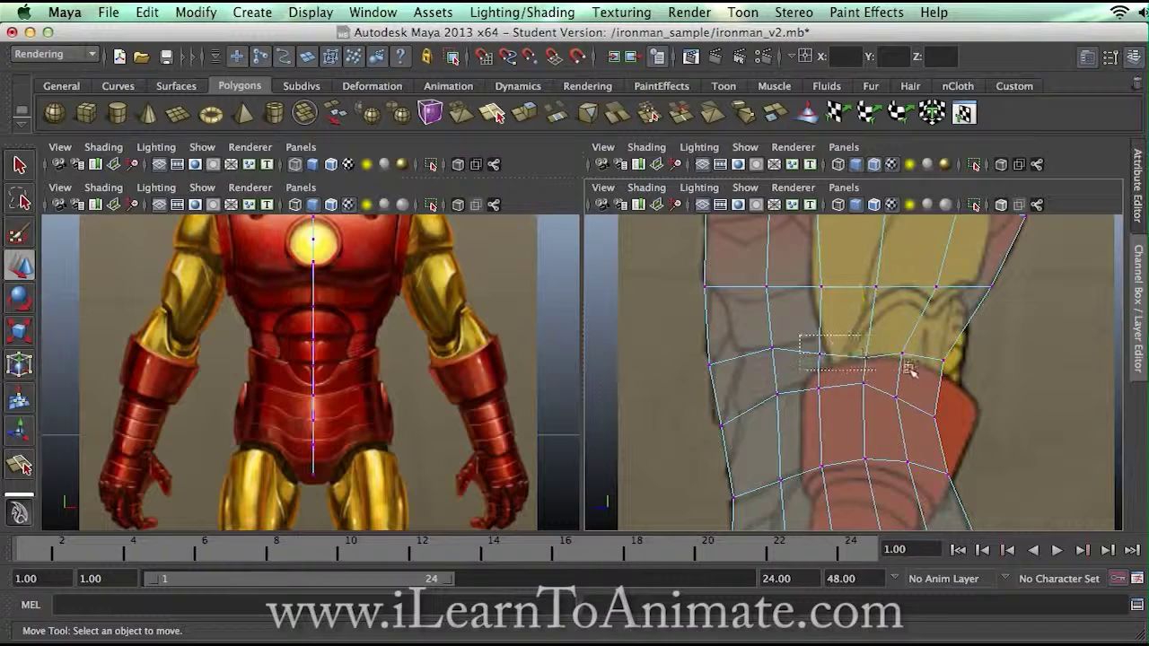
{"action": "left_click_drag", "start_coordinate": [910, 368], "coordinate": [907, 370]}
{"action": "mouse_move", "coordinate": [864, 304]}
{"action": "left_mouse_down"}
{"action": "mouse_move", "coordinate": [859, 277]}
{"action": "mouse_move", "coordinate": [866, 285]}
{"action": "left_mouse_up"}
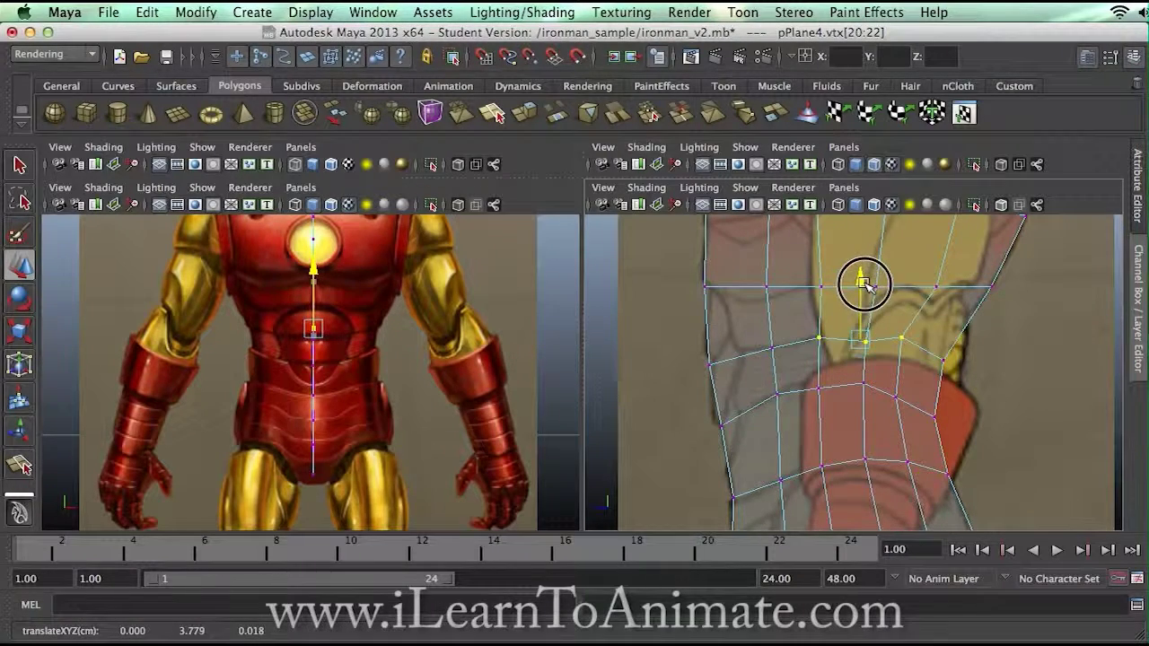
{"action": "left_click", "coordinate": [928, 315]}
{"action": "left_click_drag", "start_coordinate": [866, 332], "coordinate": [875, 351]}
Shift the rearmost interior vertices of both arched rows backward and raise the two middle vertices of the lower row
{"action": "left_click_drag", "start_coordinate": [872, 297], "coordinate": [913, 433]}
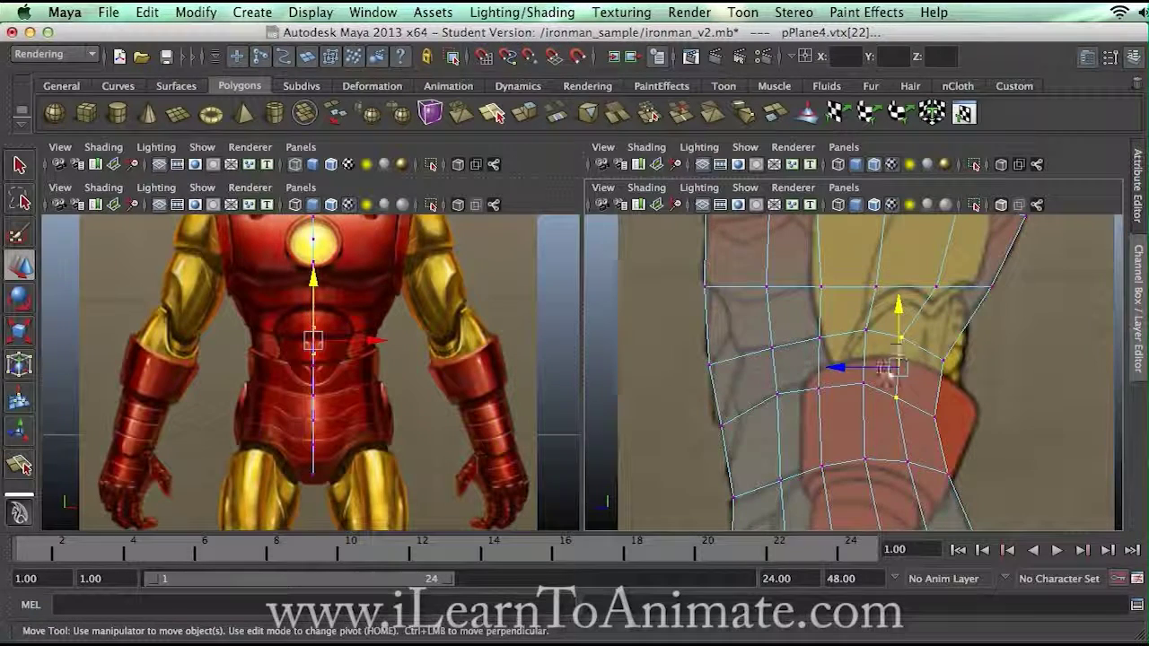
{"action": "left_click_drag", "start_coordinate": [876, 369], "coordinate": [882, 370]}
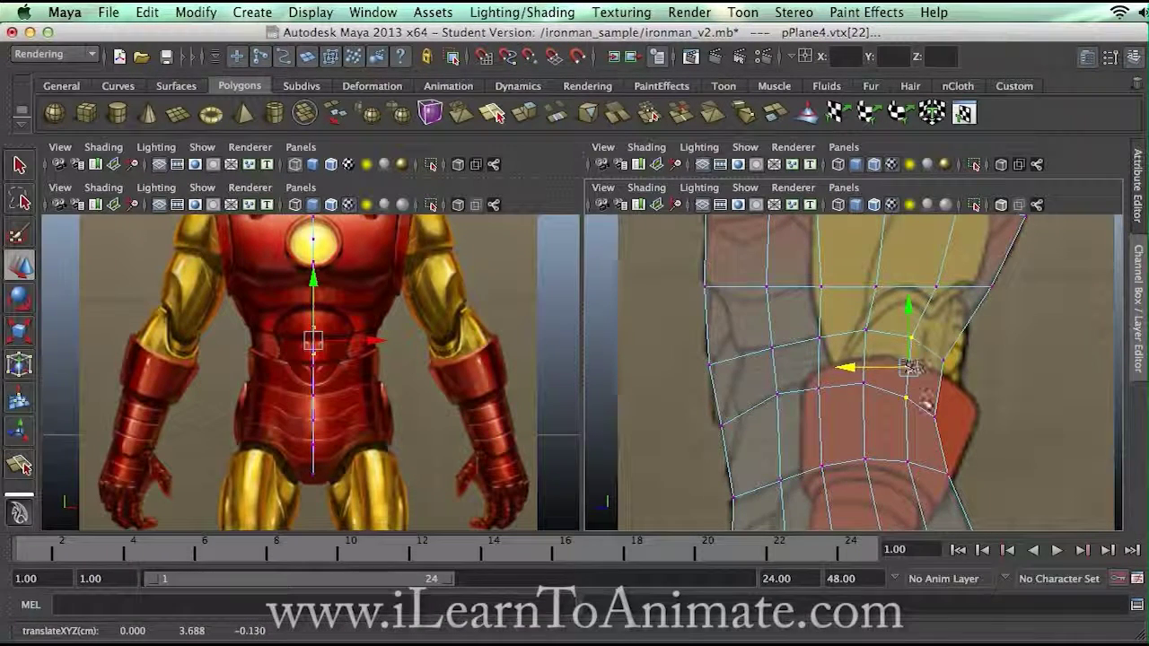
{"action": "middle_click_drag", "start_coordinate": [967, 432], "coordinate": [962, 392], "text": "alt"}
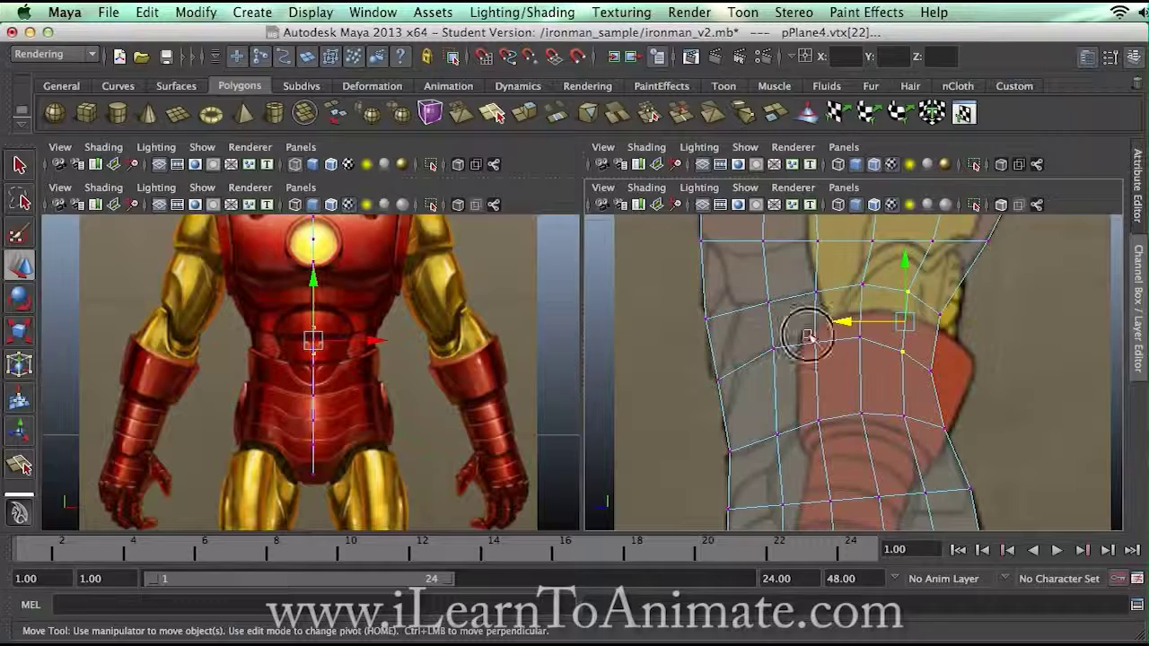
{"action": "left_click_drag", "start_coordinate": [869, 358], "coordinate": [869, 357]}
{"action": "left_click_drag", "start_coordinate": [841, 286], "coordinate": [842, 284]}
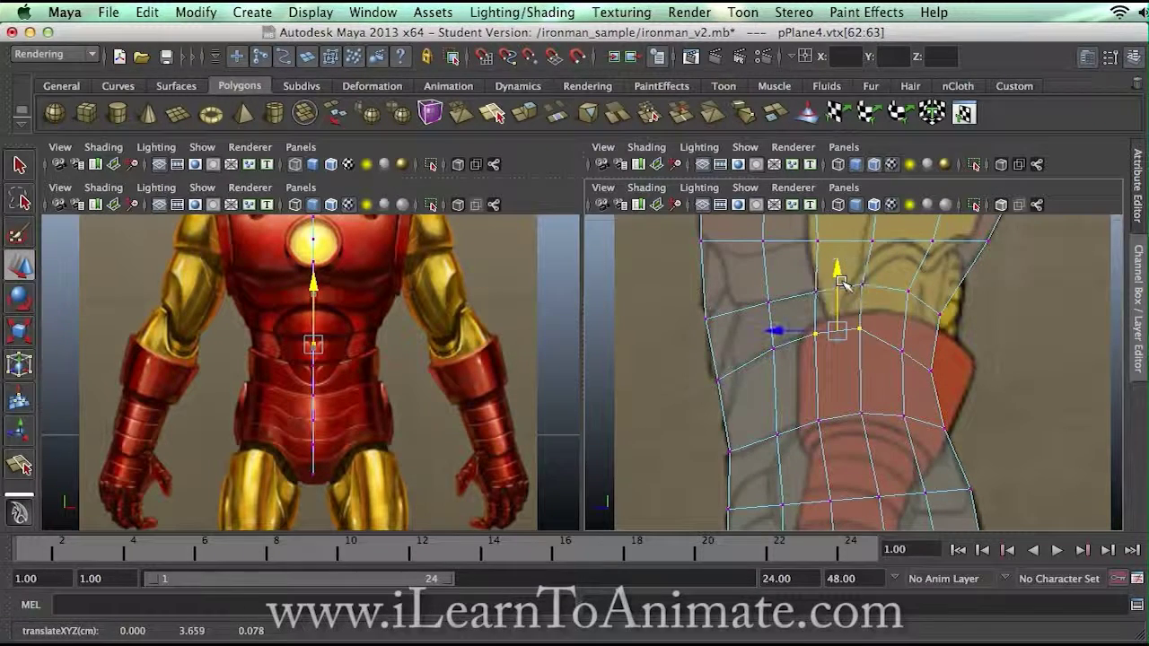
{"action": "left_click", "coordinate": [855, 323]}
{"action": "left_click_drag", "start_coordinate": [817, 331], "coordinate": [811, 329]}
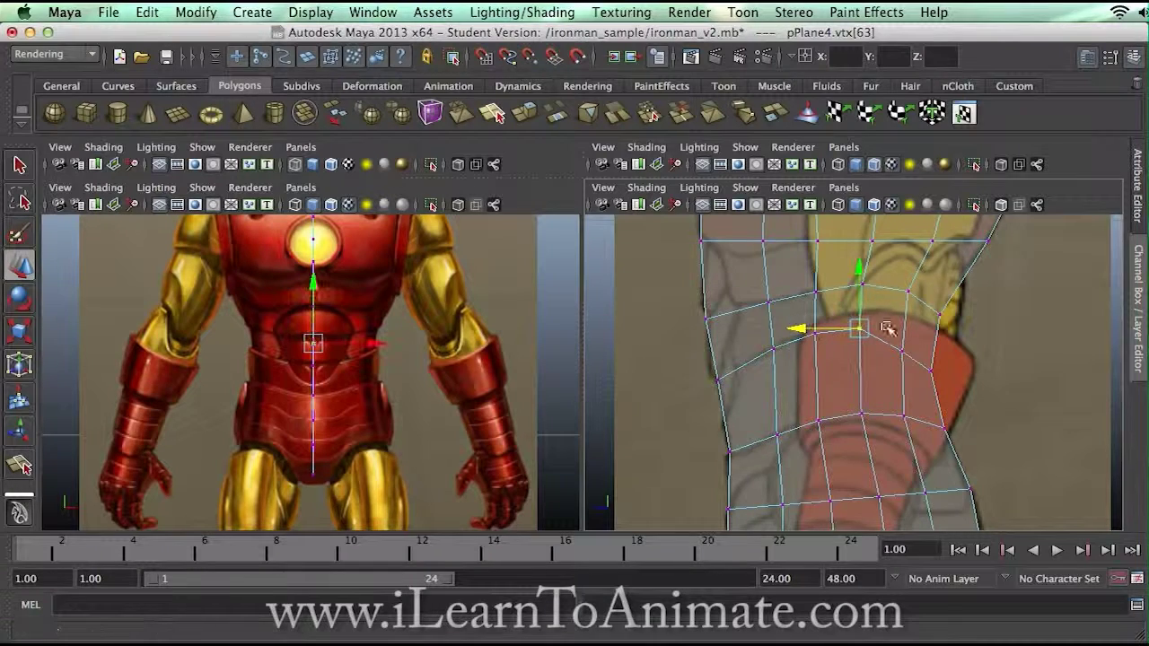
Move the second vertex from the front in the straight row at elbow height forward and down
{"action": "middle_click_drag", "start_coordinate": [889, 330], "coordinate": [882, 427], "text": "alt"}
{"action": "left_click", "coordinate": [761, 354]}
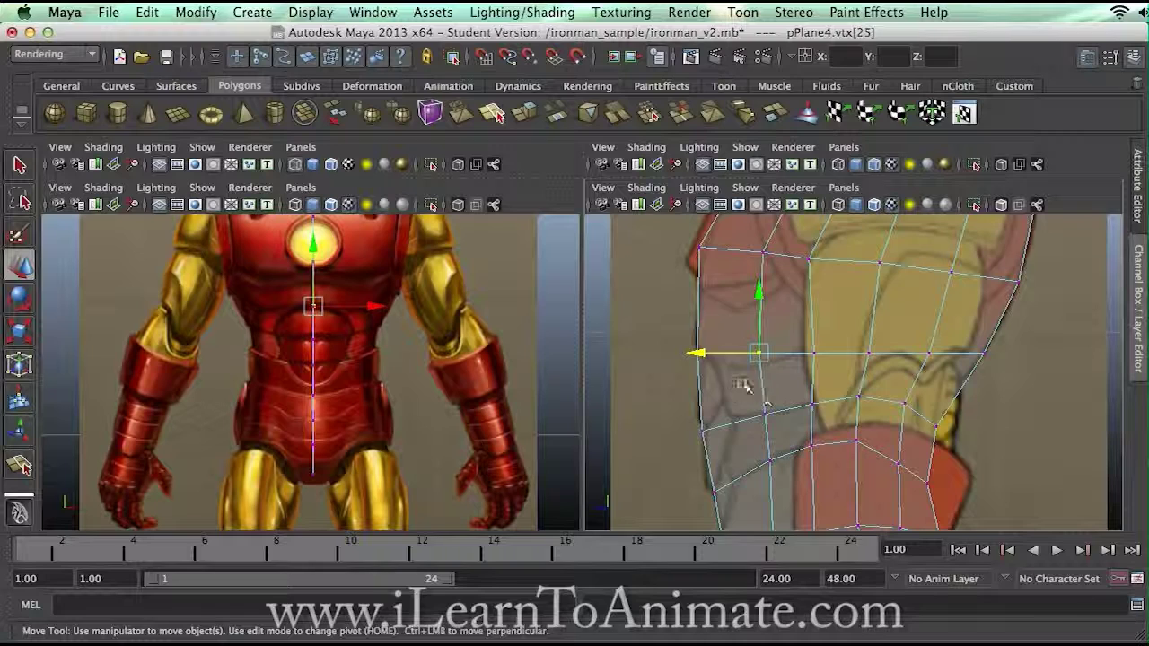
{"action": "left_click_drag", "start_coordinate": [762, 353], "coordinate": [737, 367]}
Raise the middle vertices of the elbow-height row and shift its rearmost interior vertex forward
{"action": "left_click_drag", "start_coordinate": [801, 337], "coordinate": [890, 377]}
{"action": "left_click_drag", "start_coordinate": [842, 297], "coordinate": [892, 366]}
{"action": "left_click", "coordinate": [884, 330]}
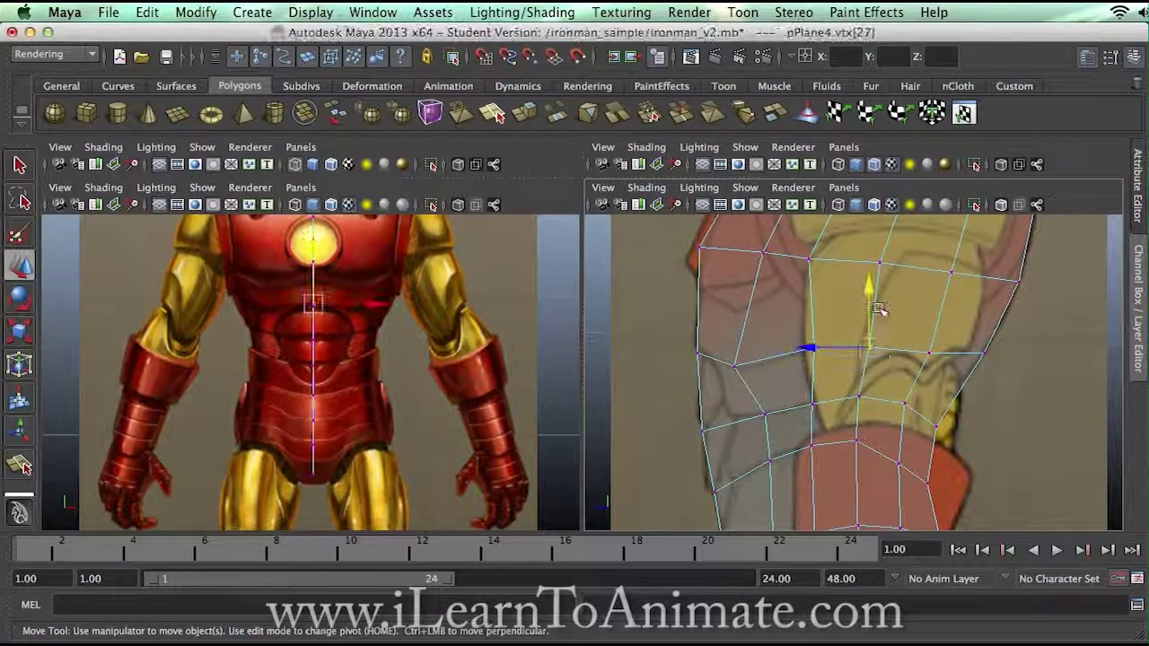
{"action": "left_click_drag", "start_coordinate": [869, 301], "coordinate": [871, 288]}
{"action": "left_click", "coordinate": [932, 356]}
{"action": "left_click_drag", "start_coordinate": [881, 353], "coordinate": [873, 355]}
Lower the front three vertices of the row below the shoulder to follow the chest plate's lower edge
{"action": "middle_click_drag", "start_coordinate": [976, 324], "coordinate": [976, 391], "text": "alt"}
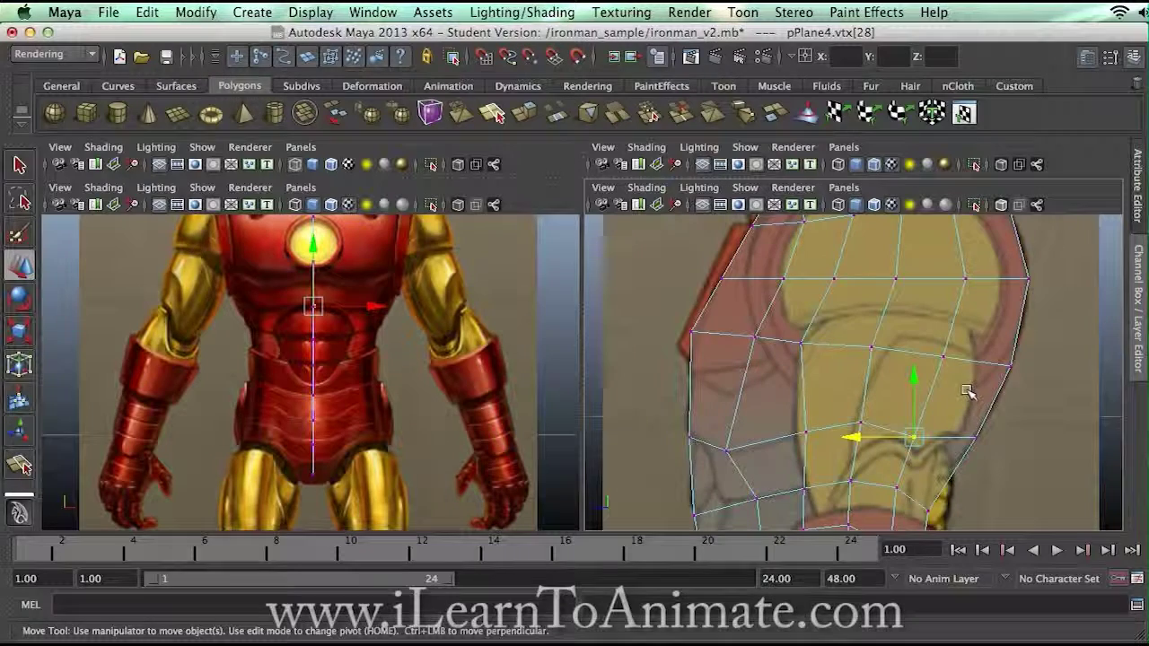
{"action": "left_click_drag", "start_coordinate": [675, 320], "coordinate": [703, 362]}
{"action": "left_click_drag", "start_coordinate": [701, 283], "coordinate": [698, 332]}
{"action": "left_click_drag", "start_coordinate": [640, 369], "coordinate": [635, 371]}
{"action": "left_click_drag", "start_coordinate": [736, 333], "coordinate": [732, 393]}
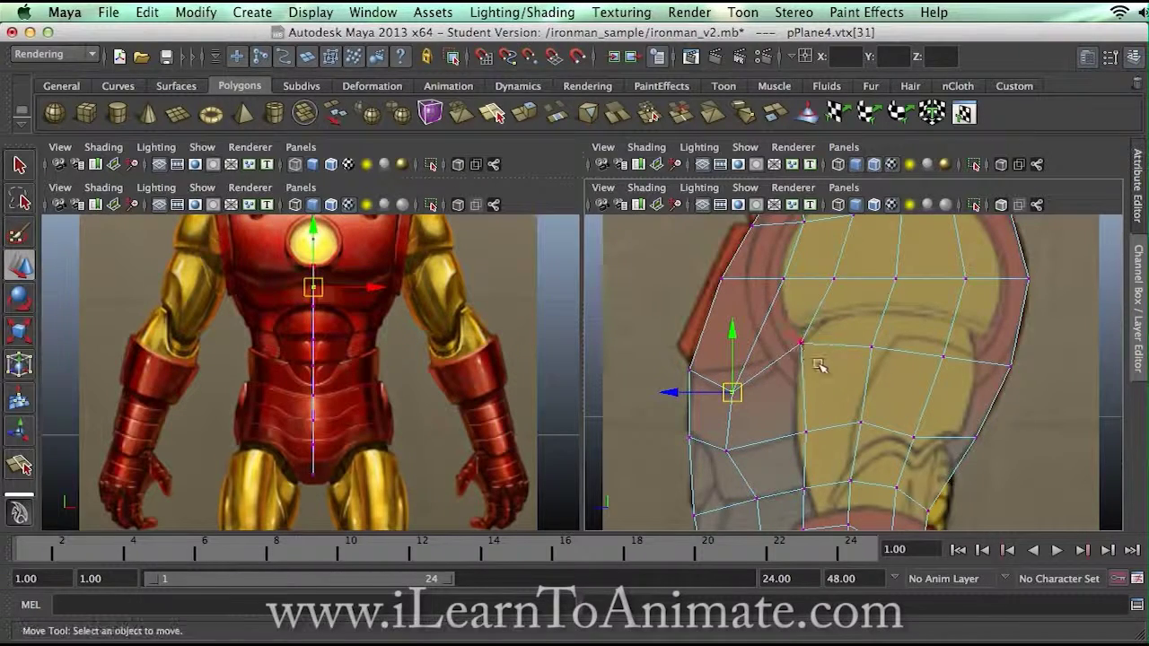
{"action": "left_click", "coordinate": [803, 338]}
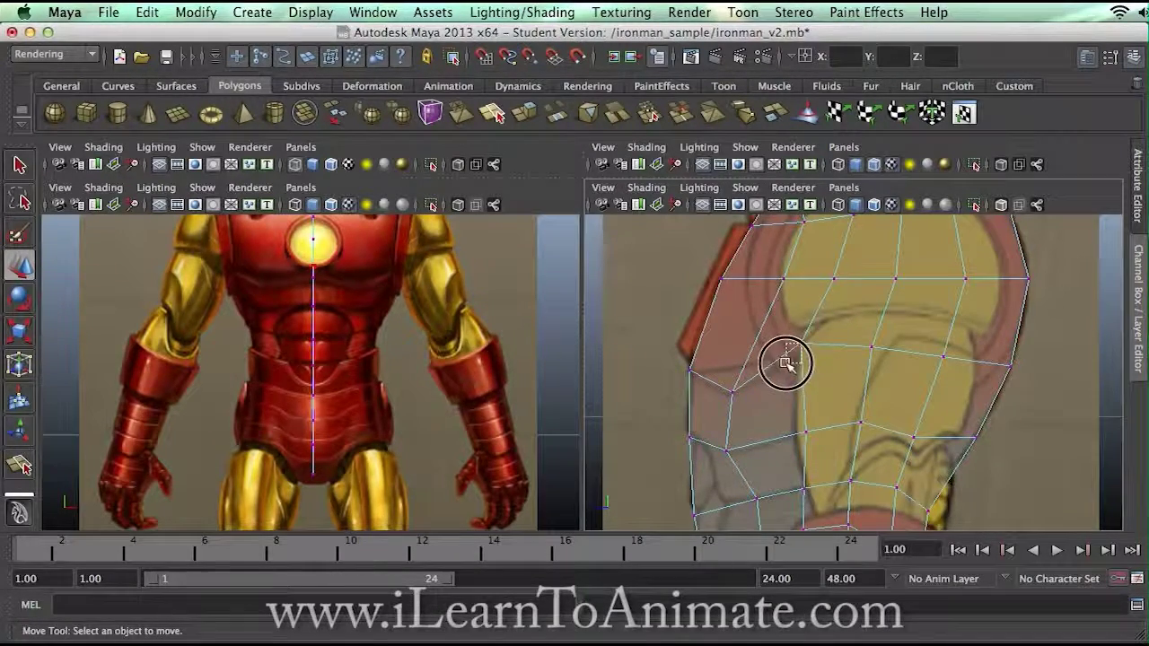
{"action": "left_click", "coordinate": [785, 357]}
{"action": "left_click_drag", "start_coordinate": [802, 341], "coordinate": [782, 367]}
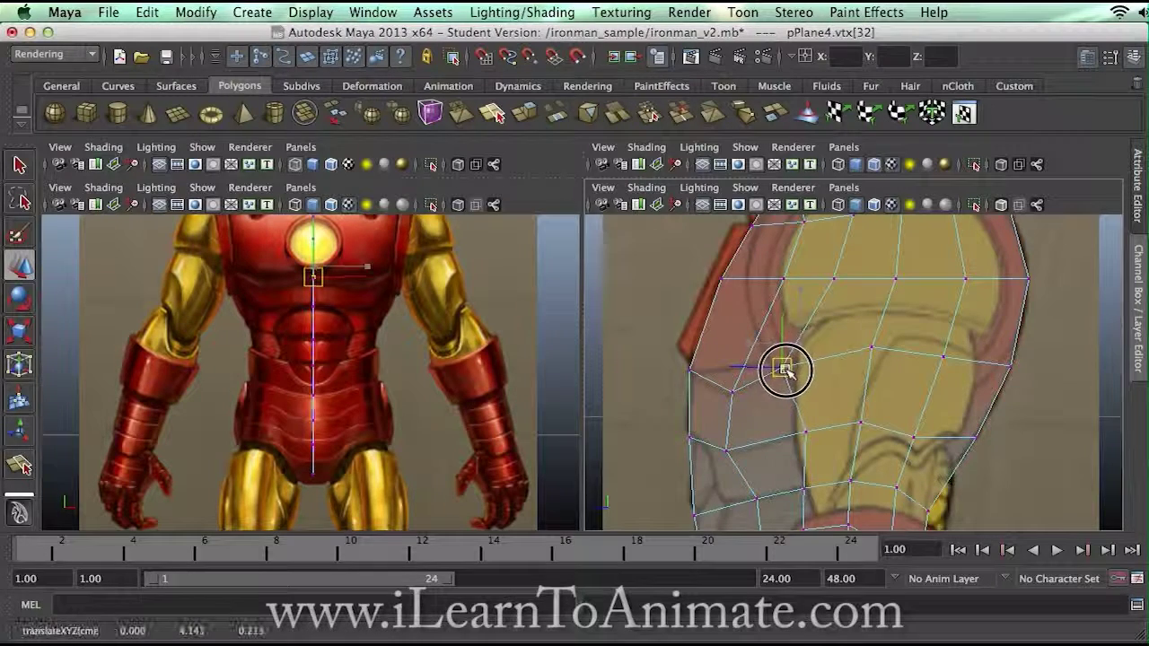
Lower the two rear interior vertices of the row below the shoulder and fine-tune the ones nearer the front
{"action": "left_click_drag", "start_coordinate": [909, 366], "coordinate": [962, 384]}
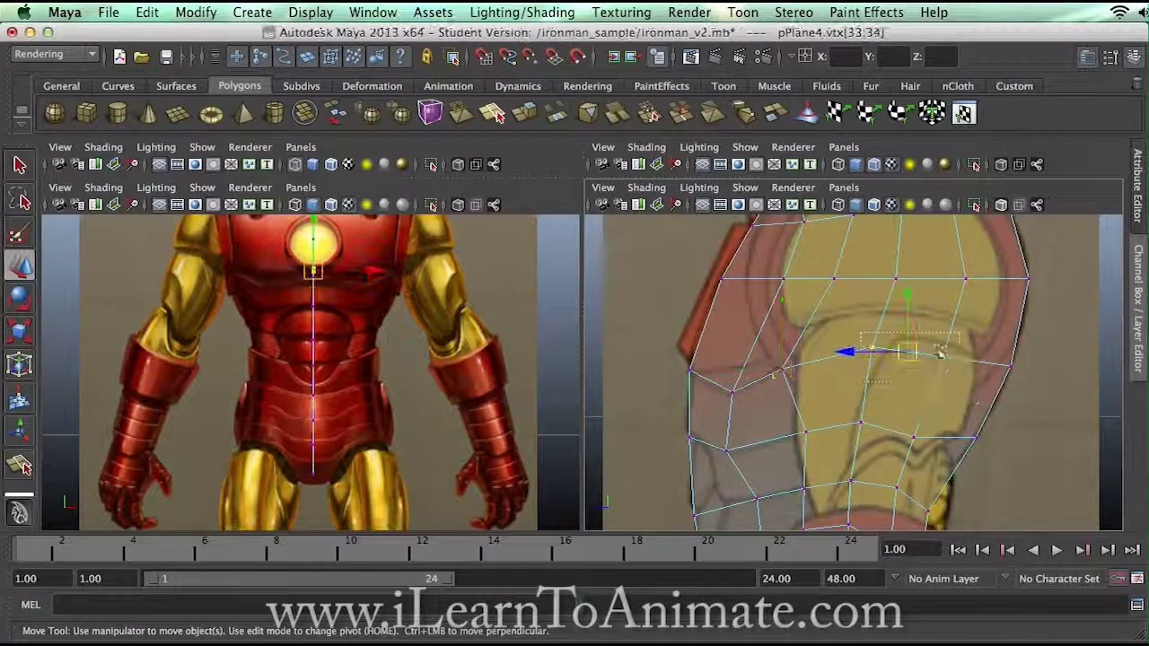
{"action": "middle_click_drag", "start_coordinate": [928, 327], "coordinate": [929, 407], "text": "alt"}
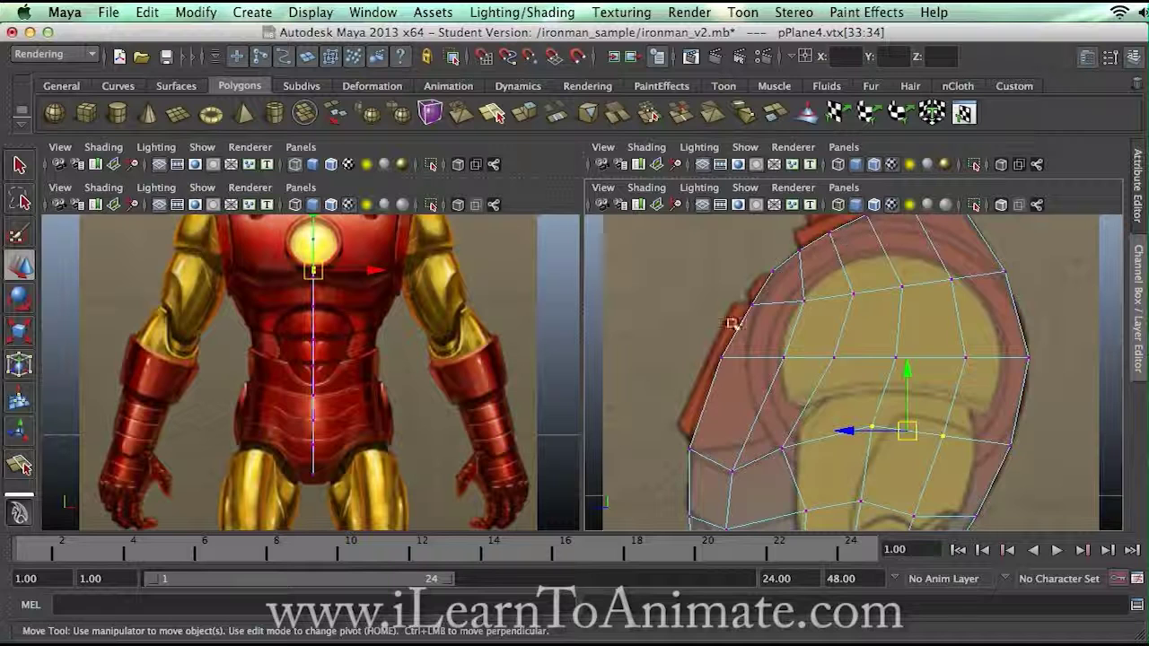
{"action": "middle_click_drag", "start_coordinate": [897, 438], "coordinate": [931, 331], "text": "alt"}
{"action": "left_click_drag", "start_coordinate": [898, 273], "coordinate": [898, 320]}
{"action": "left_click", "coordinate": [1001, 393]}
{"action": "left_click_drag", "start_coordinate": [837, 356], "coordinate": [847, 384]}
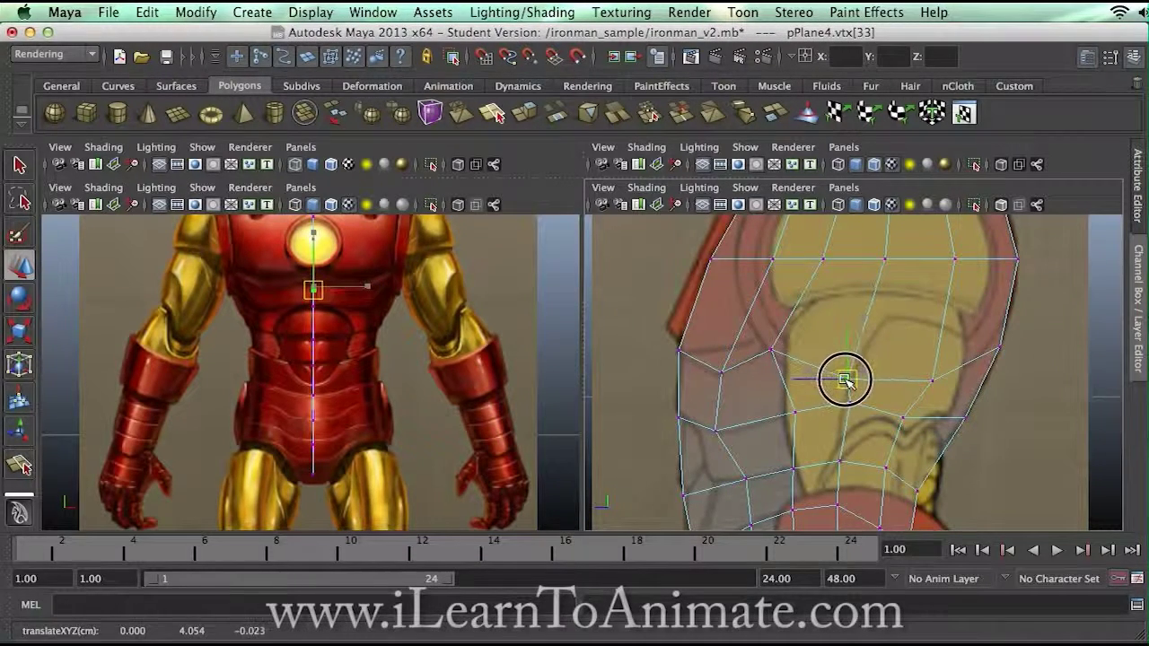
{"action": "left_click_drag", "start_coordinate": [766, 338], "coordinate": [778, 357]}
Move the second vertex from the front in both upper chest rows forward, outside the shoulder's circular outline
{"action": "middle_click_drag", "start_coordinate": [826, 317], "coordinate": [828, 371], "text": "alt"}
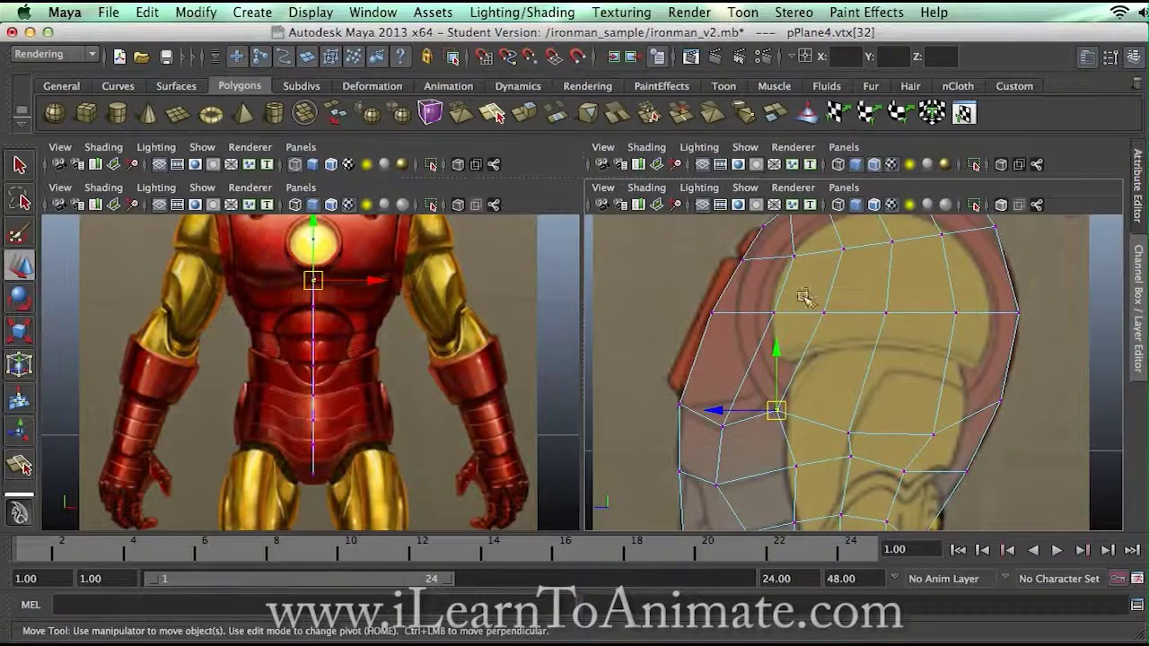
{"action": "middle_click_drag", "start_coordinate": [801, 302], "coordinate": [811, 344], "text": "alt"}
{"action": "left_click", "coordinate": [779, 357]}
{"action": "left_click_drag", "start_coordinate": [780, 357], "coordinate": [756, 354]}
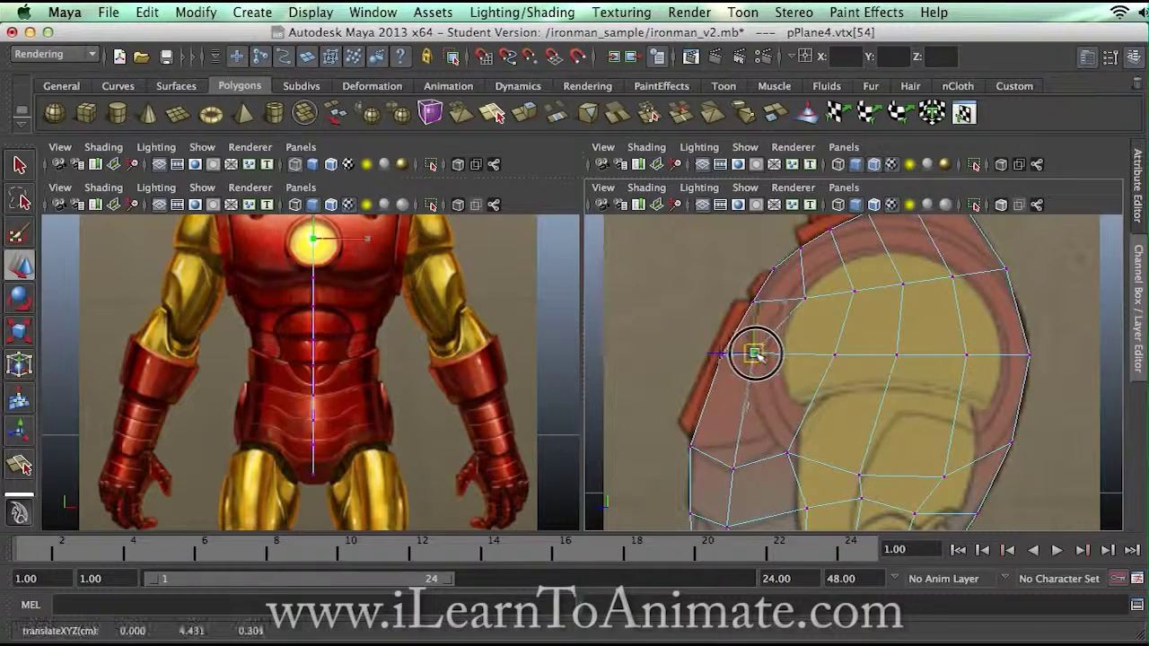
{"action": "left_click", "coordinate": [844, 359]}
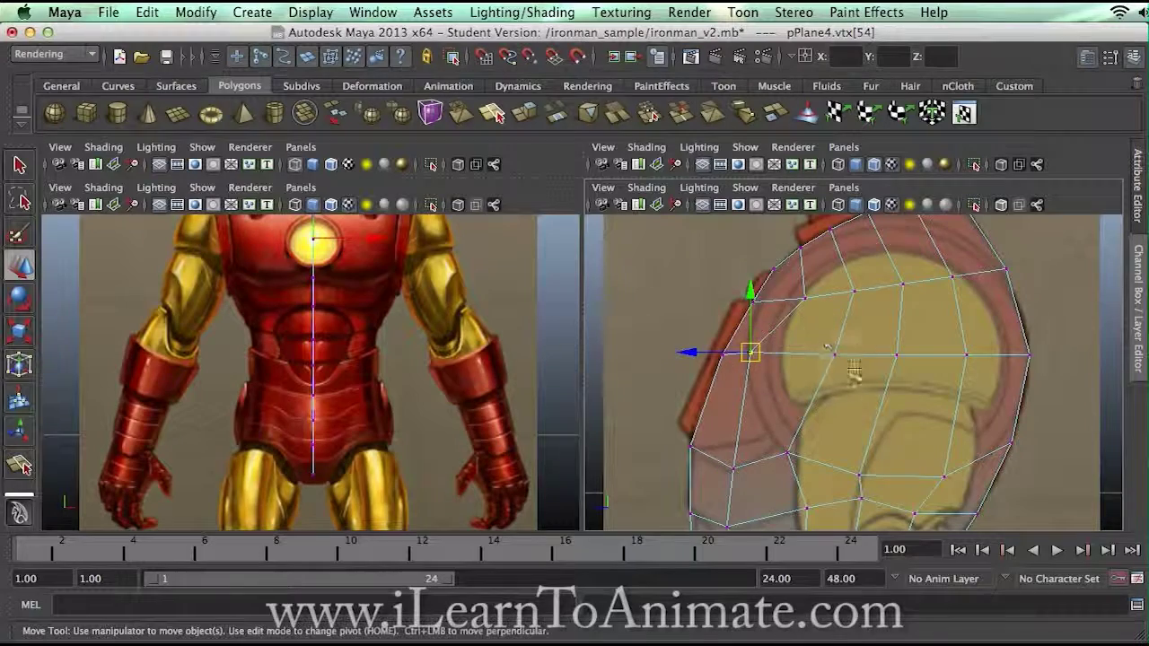
{"action": "left_click_drag", "start_coordinate": [811, 303], "coordinate": [781, 304]}
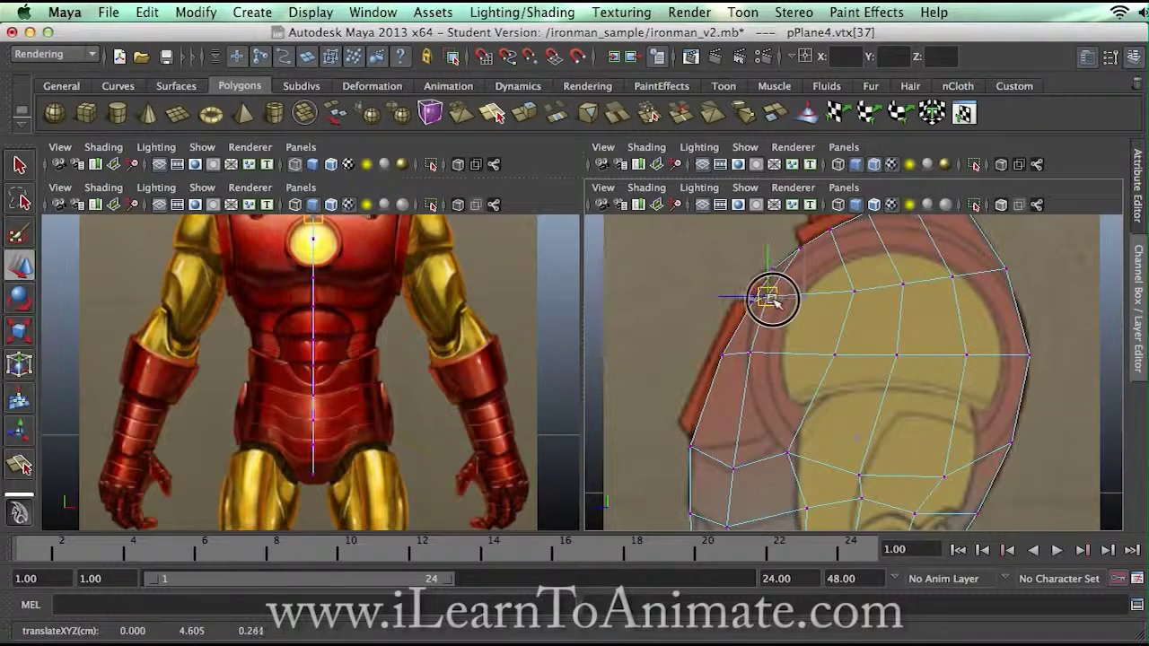
Move the third vertex from the front in both upper chest rows forward onto the yellow shoulder's front edge
{"action": "middle_click_drag", "start_coordinate": [839, 281], "coordinate": [837, 273], "text": "alt"}
{"action": "left_click_drag", "start_coordinate": [824, 275], "coordinate": [856, 363]}
{"action": "left_click_drag", "start_coordinate": [841, 316], "coordinate": [784, 318]}
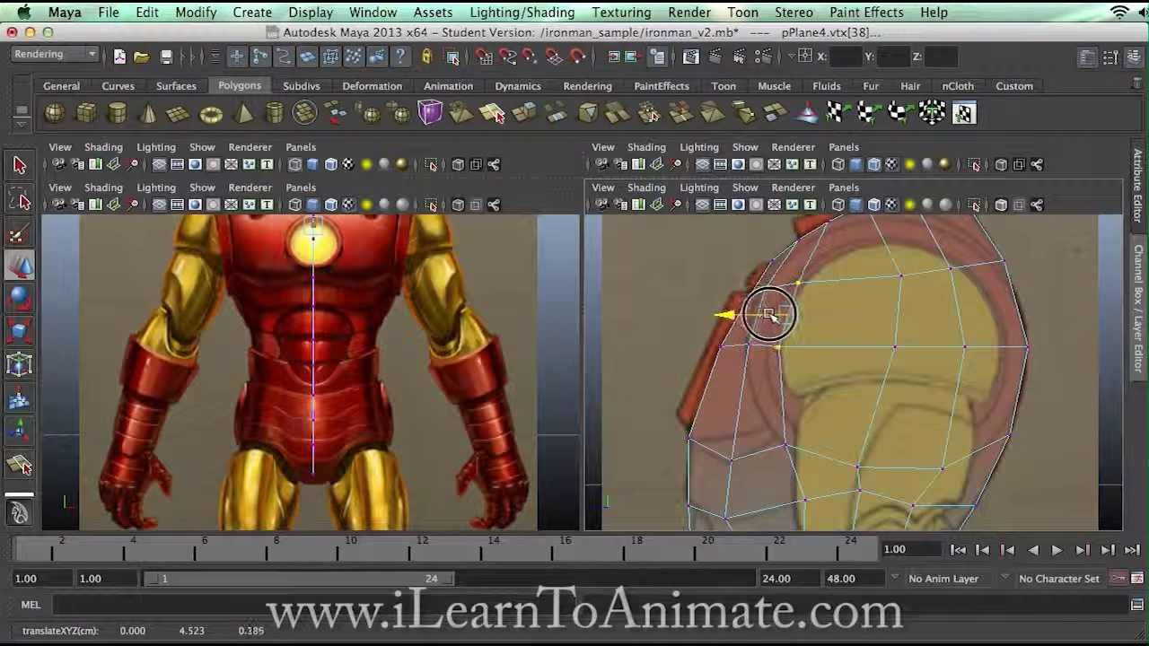
Move the remaining upper and rear interior vertices onto the yellow shoulder's rounded outline, then clear the selection
{"action": "middle_click_drag", "start_coordinate": [908, 292], "coordinate": [880, 320], "text": "alt"}
{"action": "left_click_drag", "start_coordinate": [860, 278], "coordinate": [922, 274]}
{"action": "left_click", "coordinate": [947, 374]}
{"action": "left_click_drag", "start_coordinate": [949, 371], "coordinate": [986, 376]}
{"action": "left_click", "coordinate": [913, 263]}
{"action": "left_click_drag", "start_coordinate": [916, 264], "coordinate": [947, 289]}
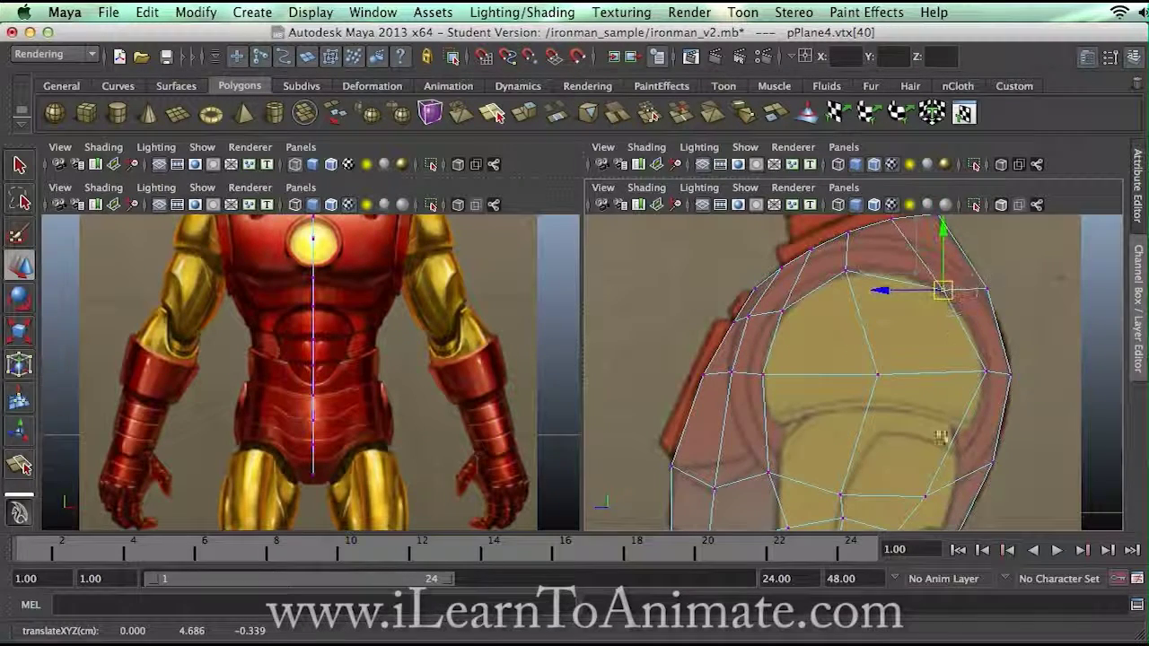
{"action": "middle_click_drag", "start_coordinate": [943, 458], "coordinate": [914, 438], "text": "alt"}
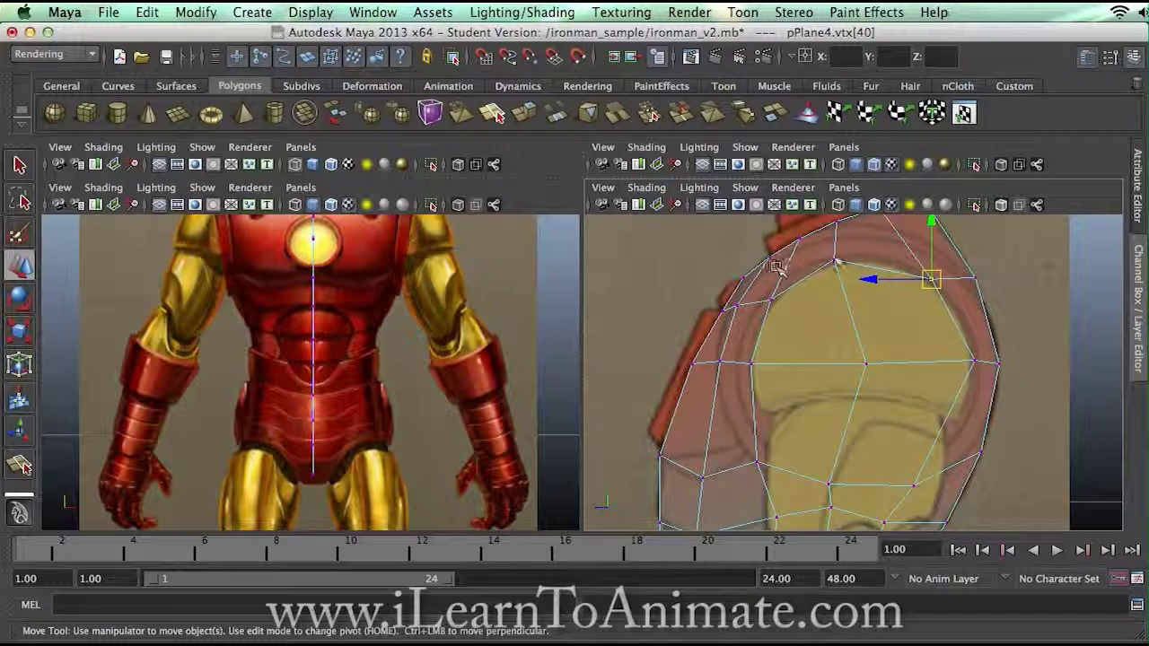
{"action": "left_click", "coordinate": [1012, 381]}
{"action": "middle_click_drag", "start_coordinate": [859, 332], "coordinate": [880, 315], "text": "alt"}
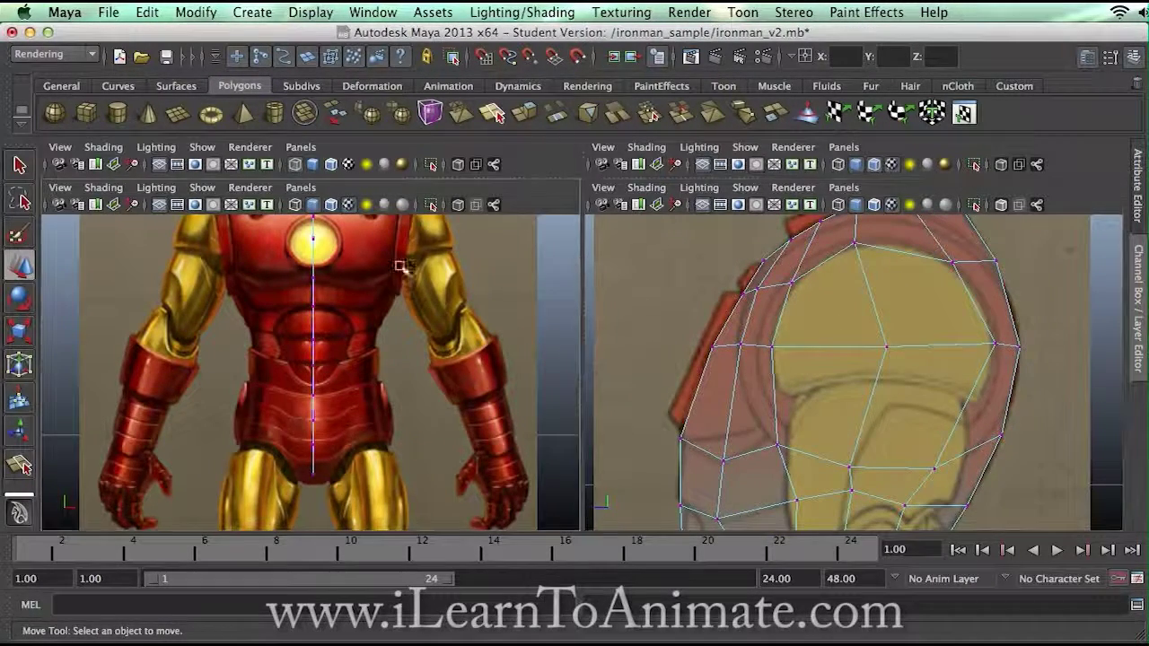
Fine-tune the second vertex from the rear in the row below the shoulder, and return the torso mesh to object mode
{"action": "middle_click_drag", "start_coordinate": [398, 257], "coordinate": [390, 350], "text": "alt"}
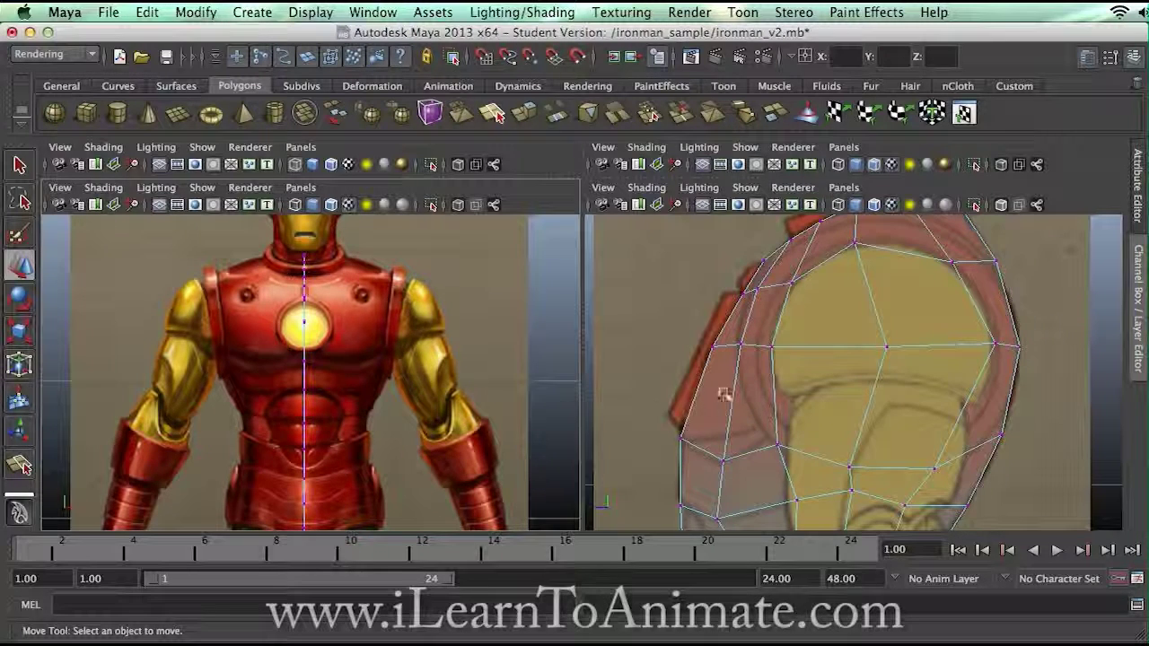
{"action": "scroll", "coordinate": [852, 380], "scroll_direction": "down", "scroll_amount": 8}
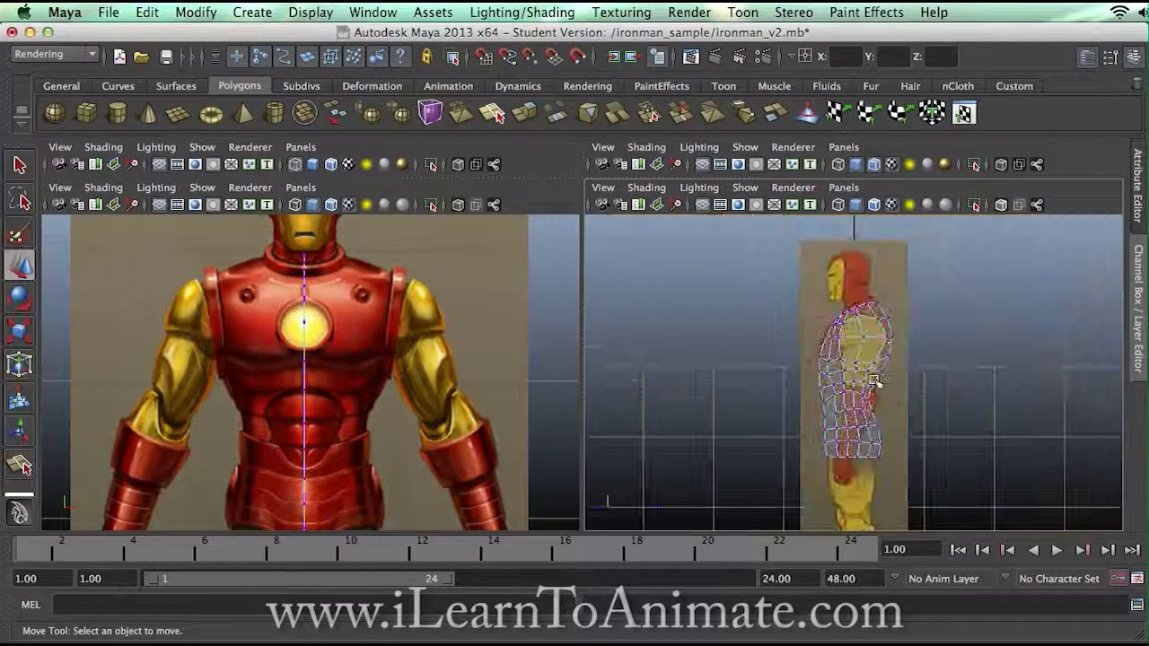
{"action": "scroll", "coordinate": [880, 379], "scroll_direction": "up", "scroll_amount": 6}
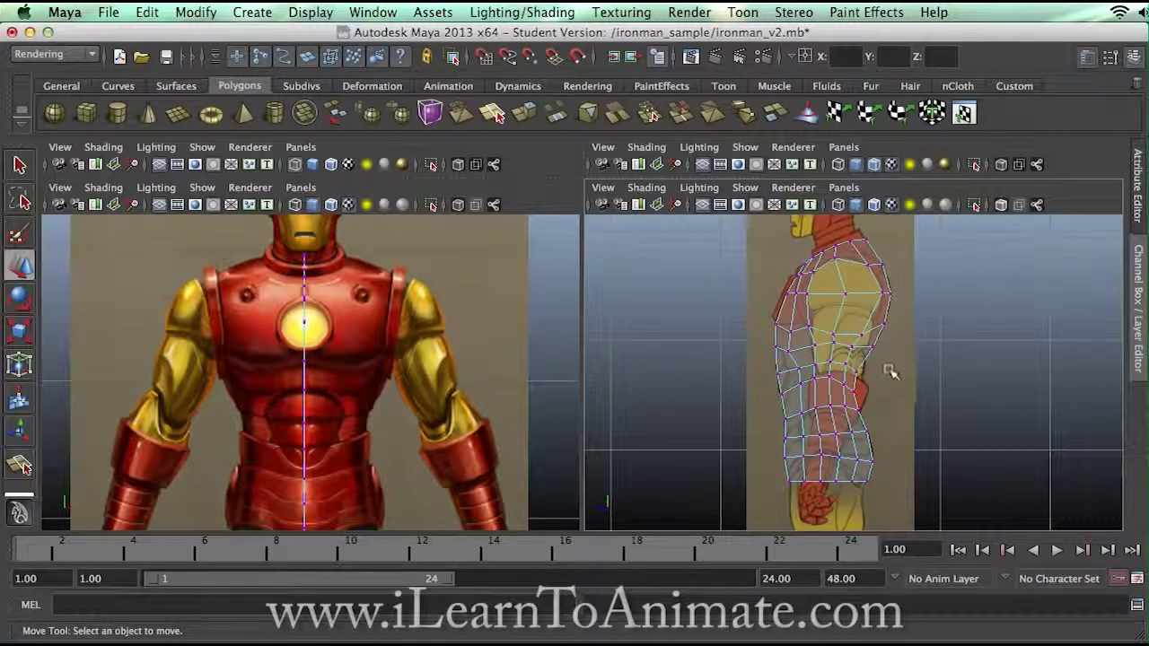
{"action": "left_click_drag", "start_coordinate": [889, 381], "coordinate": [844, 362], "text": "alt"}
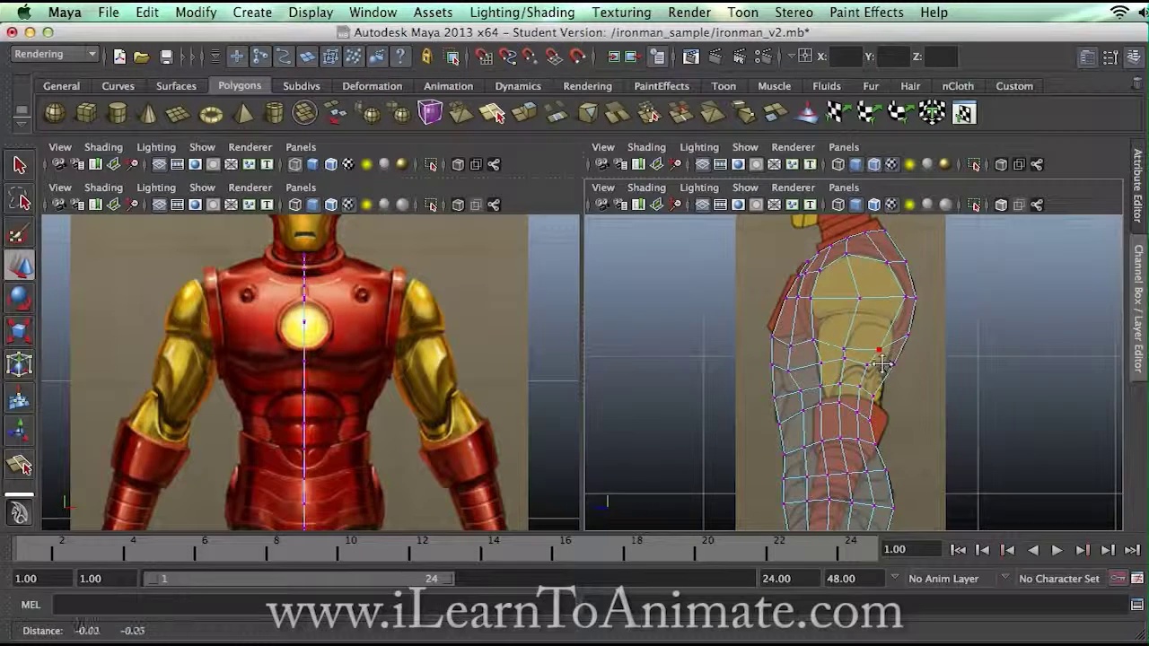
{"action": "middle_click_drag", "start_coordinate": [883, 357], "coordinate": [887, 327], "text": "alt"}
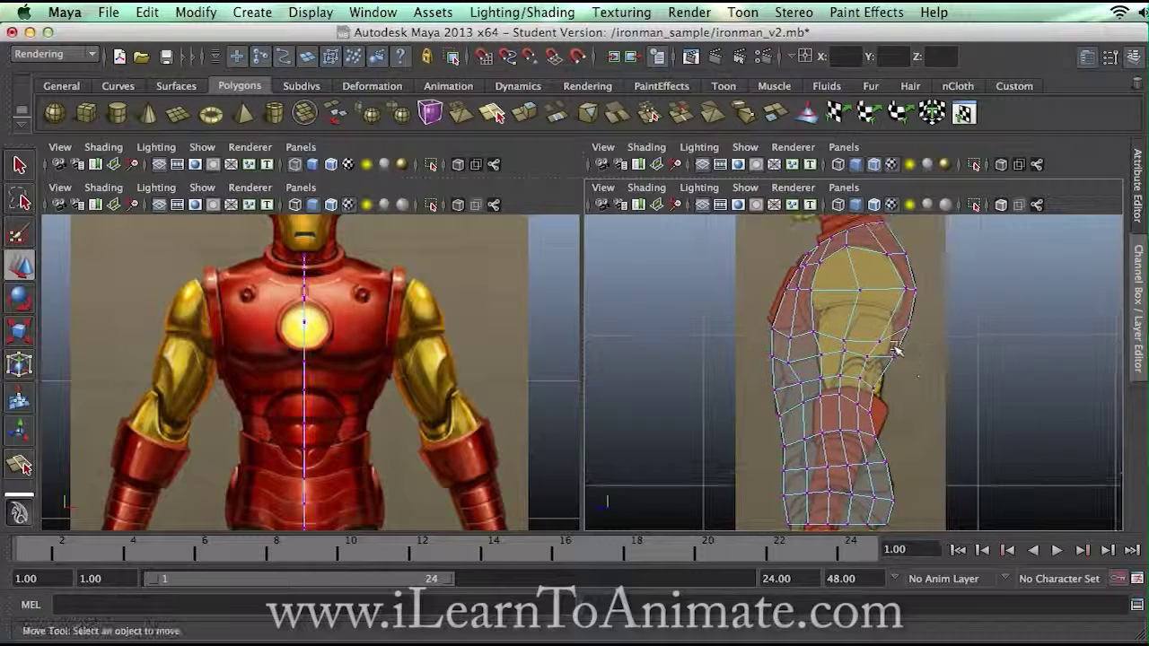
{"action": "right_click", "coordinate": [881, 343]}
{"action": "left_click", "coordinate": [929, 328]}
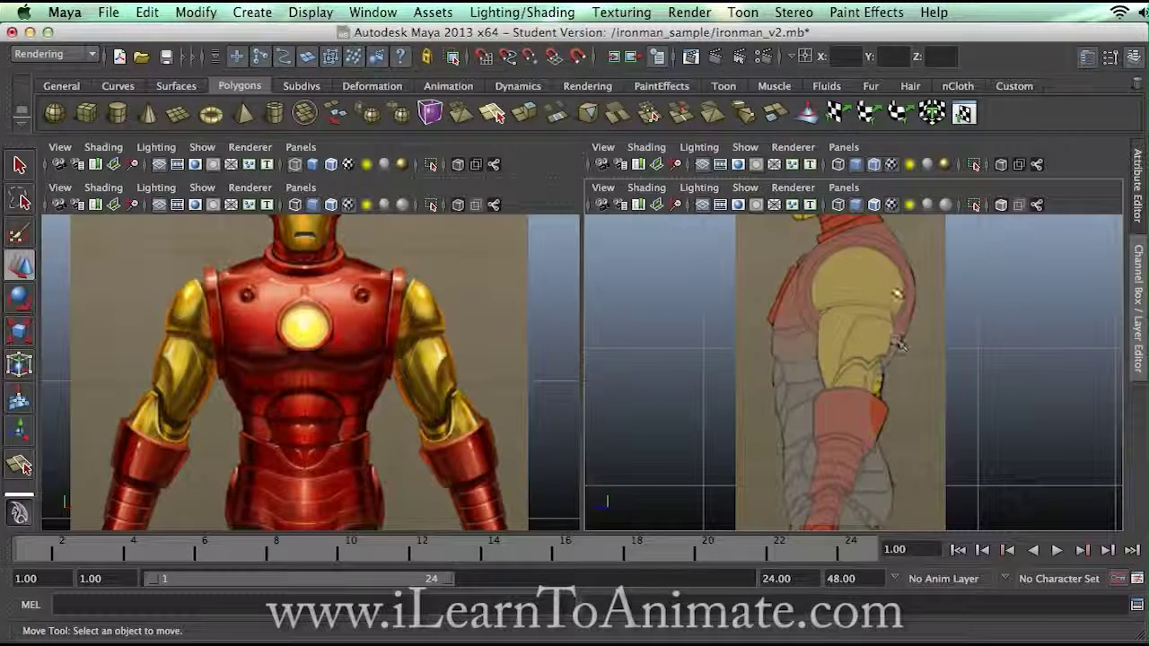
Restore the four-view layout, maximize the perspective view and orbit around the torso plane to inspect its shape
{"action": "left_click_drag", "start_coordinate": [582, 179], "coordinate": [583, 314]}
{"action": "key", "text": "space"}
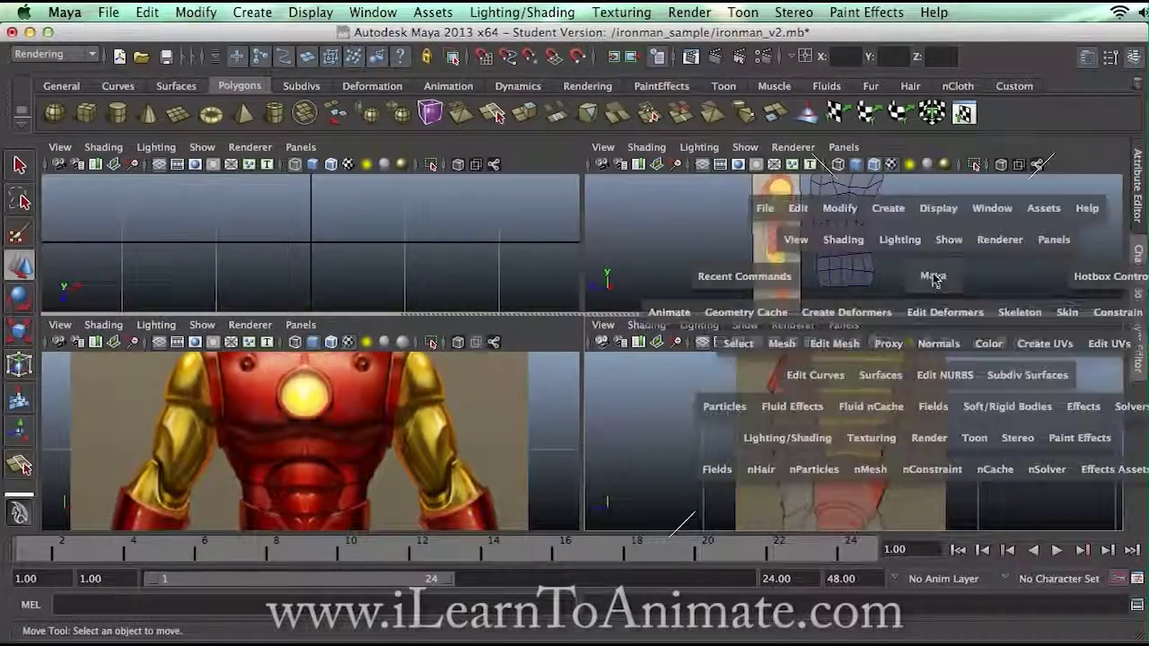
{"action": "middle_click_drag", "start_coordinate": [709, 276], "coordinate": [755, 367], "text": "alt"}
{"action": "left_click_drag", "start_coordinate": [755, 368], "coordinate": [722, 375], "text": "alt"}
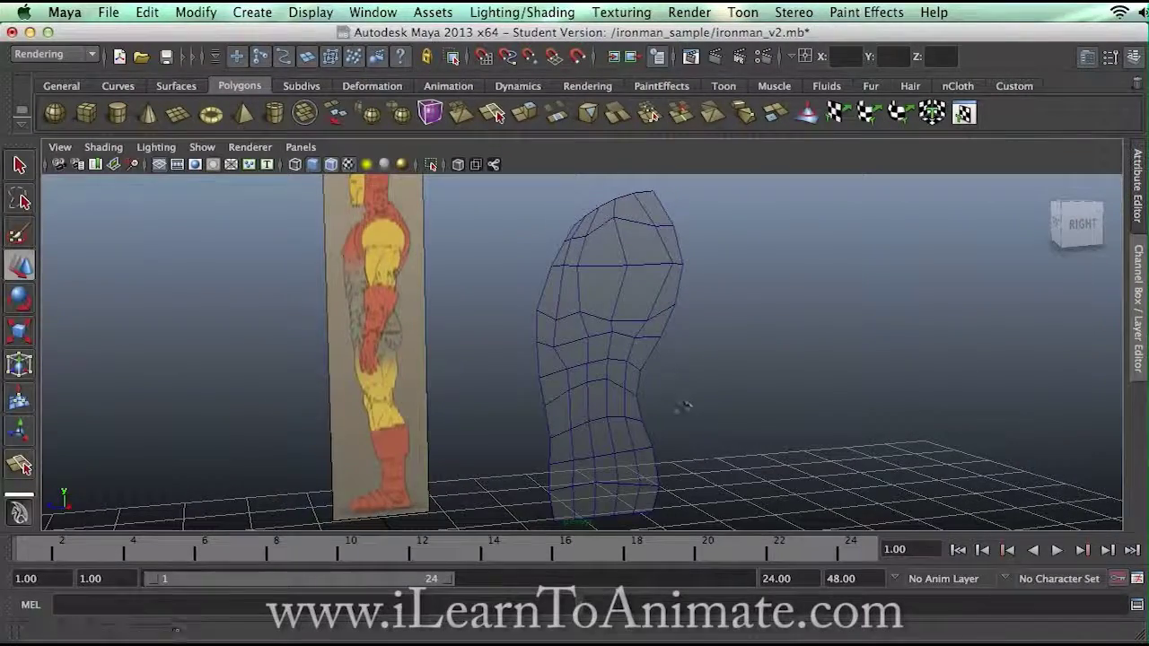